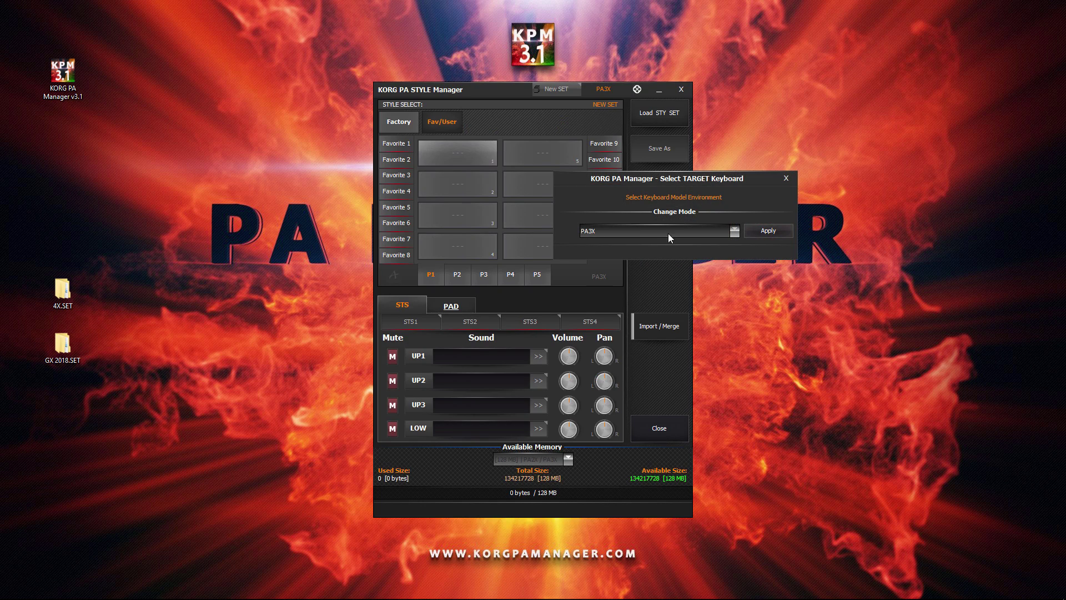
Pick PA4X from the Change Mode keyboard list and select OS v2+
left_click(728, 233)
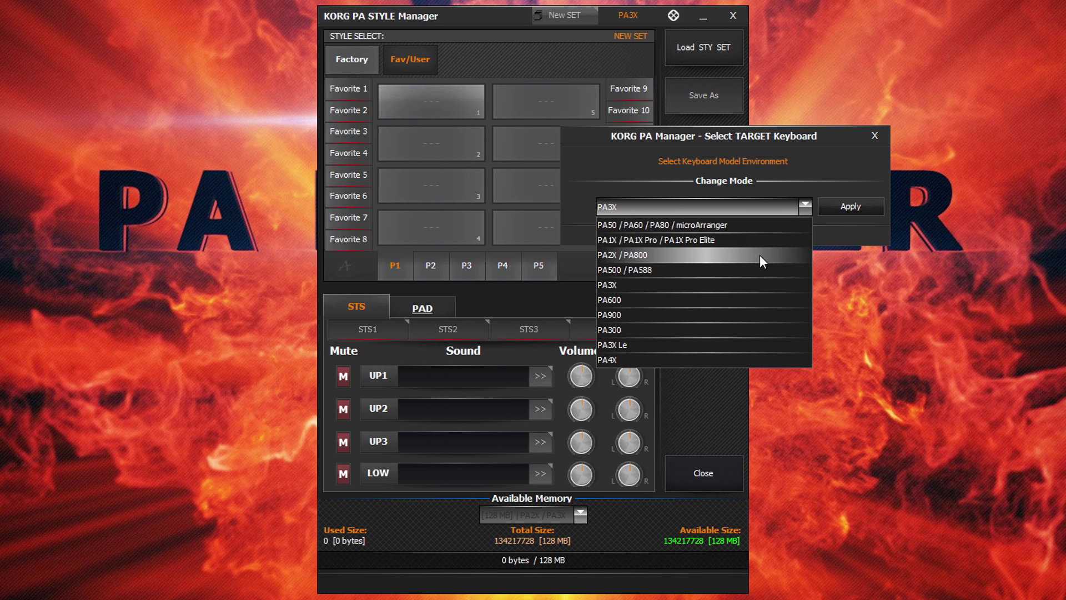
left_click(735, 361)
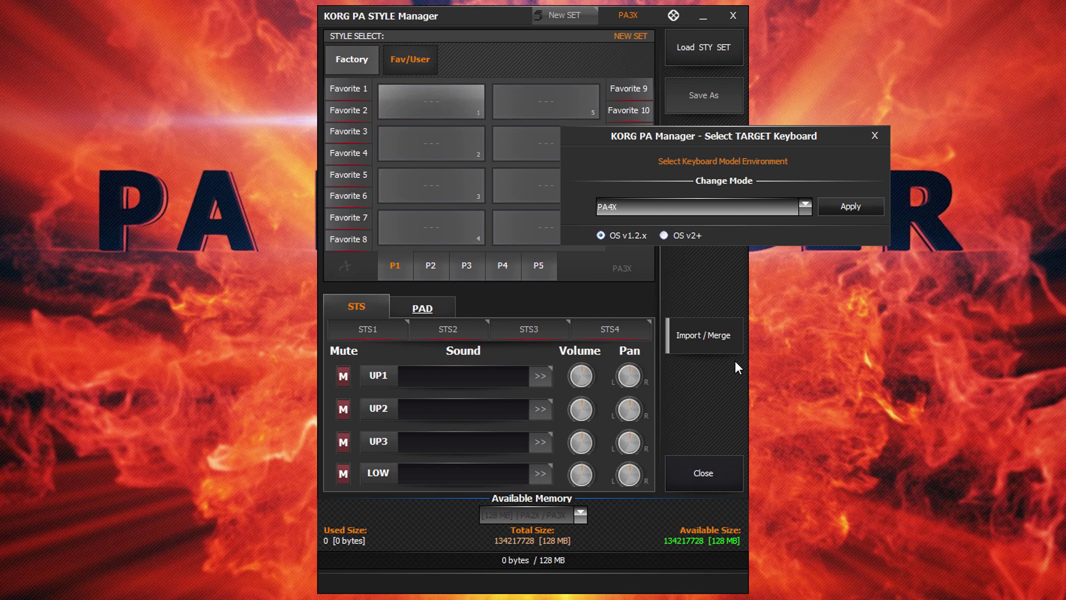
left_click(679, 235)
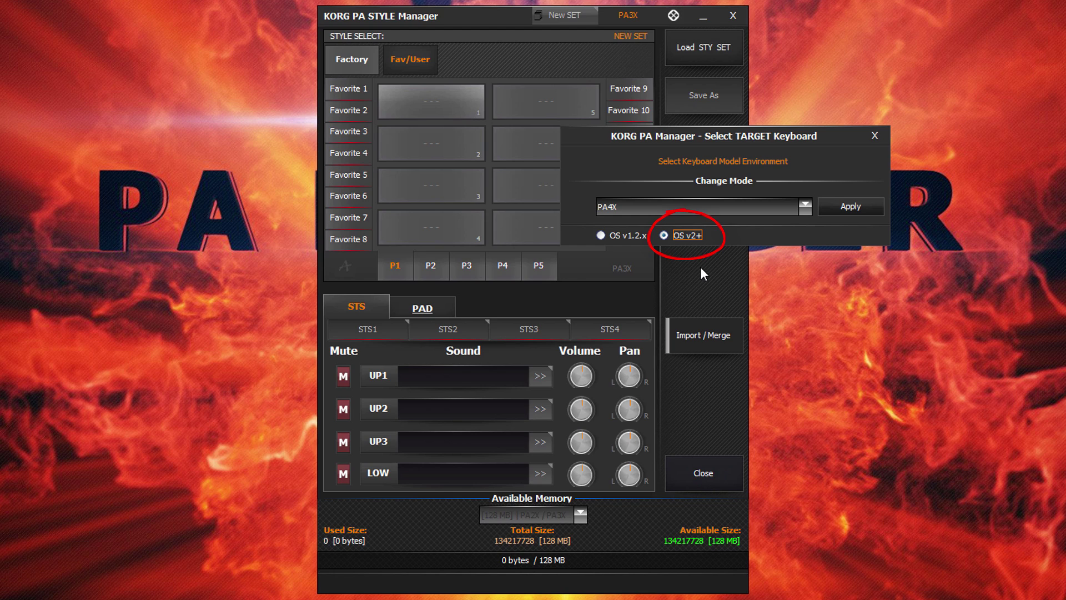
Apply PA4X mode, load the desktop GX 2018.SET folder, and apply the target keyboard
left_click(839, 203)
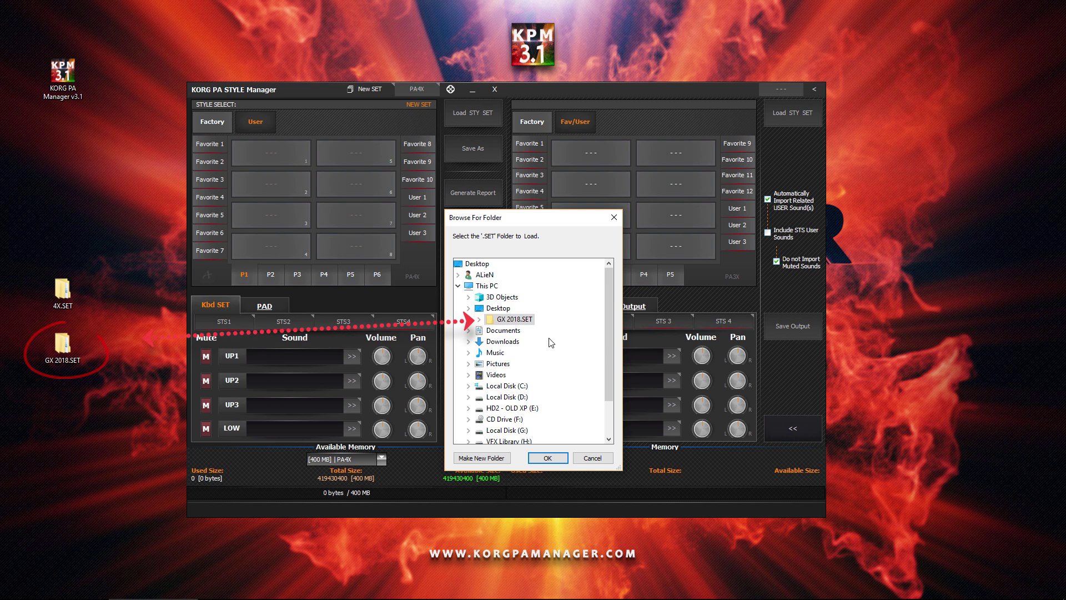
left_click(545, 458)
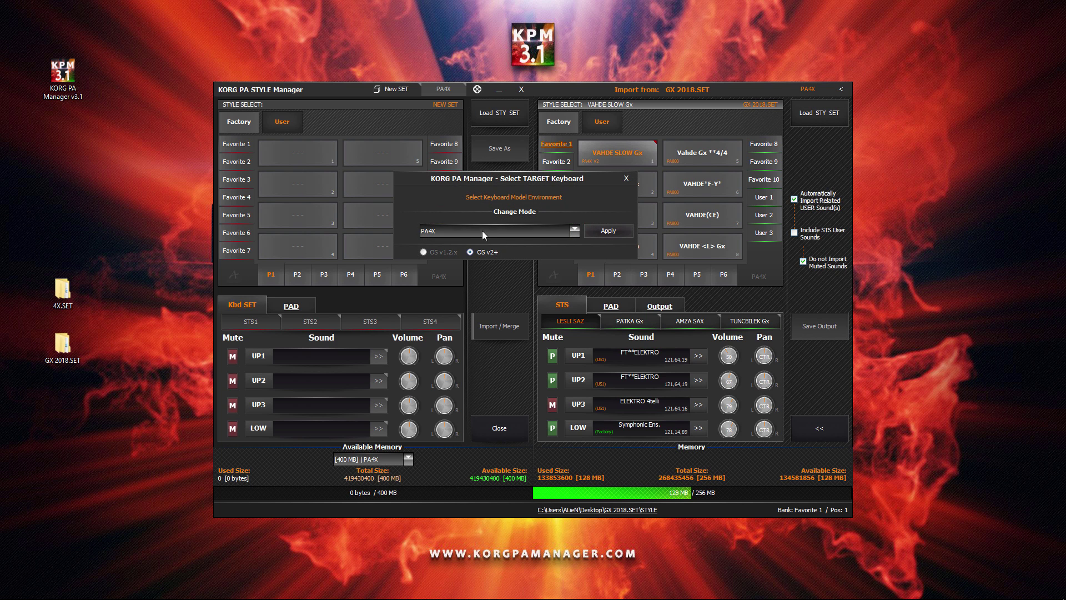
left_click(603, 230)
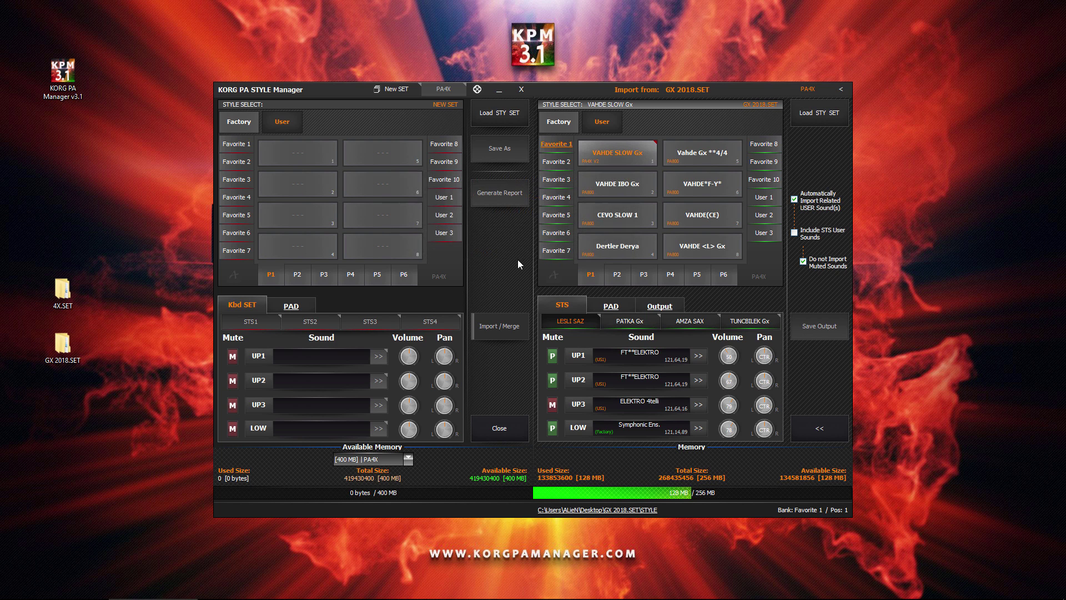
Show the source's Favorite 2 bank and label the source banks by name
left_click(566, 163)
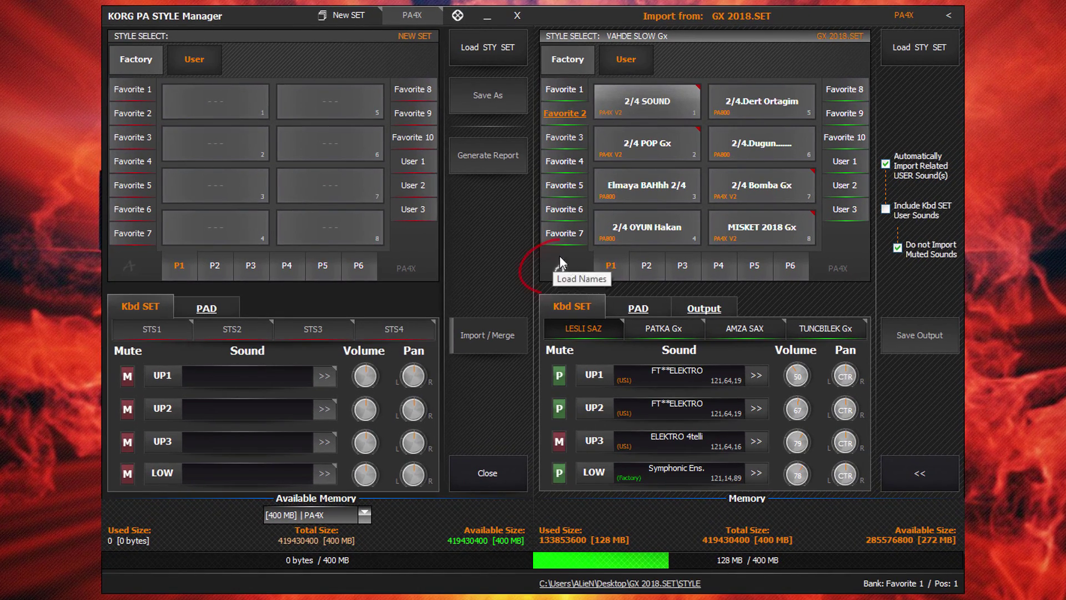
left_click(561, 267)
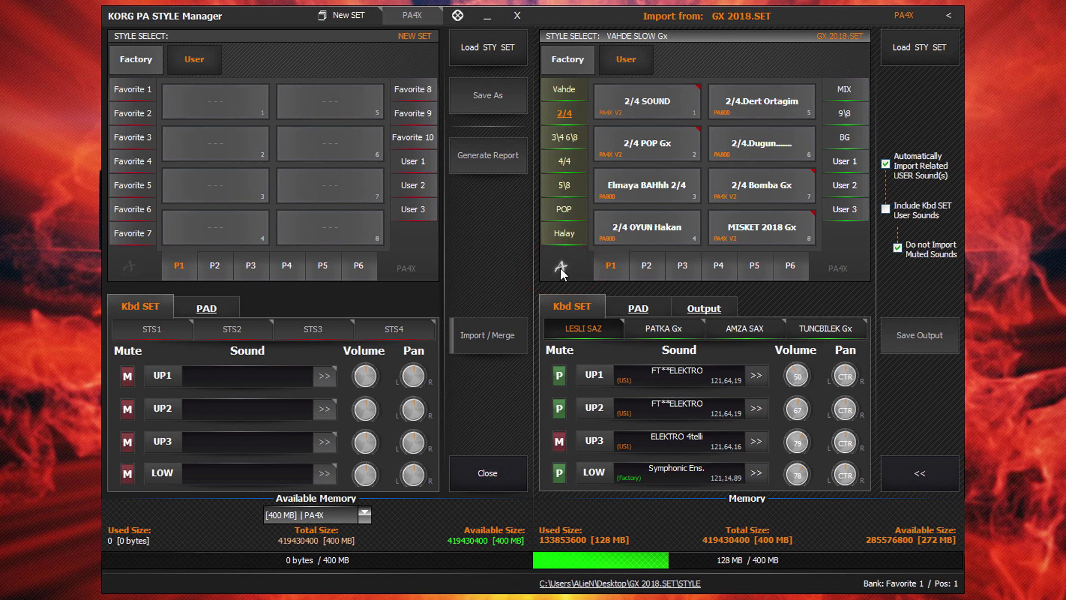
left_click(560, 268)
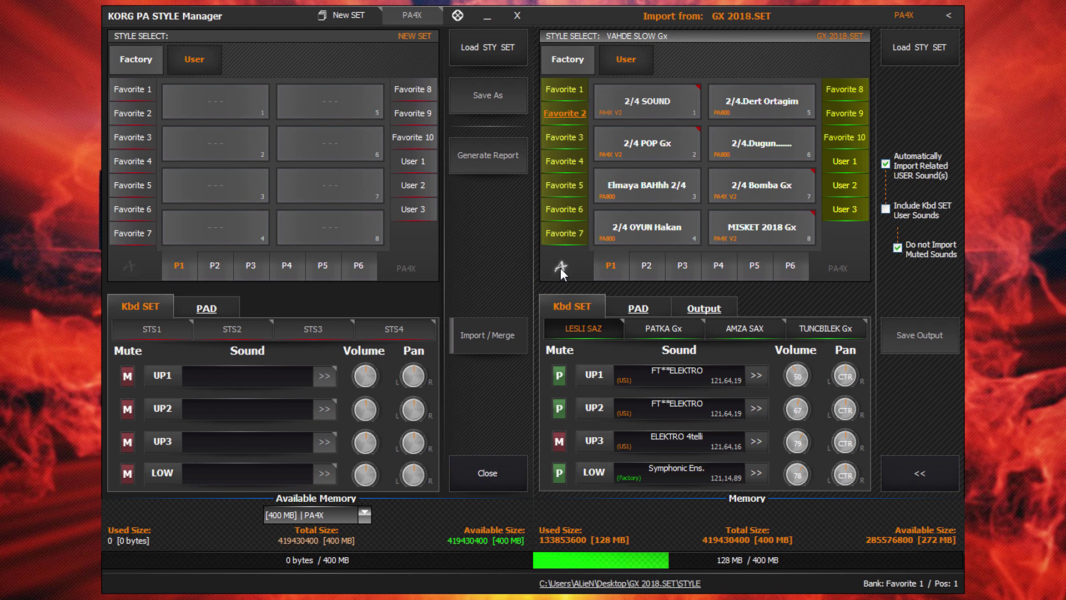
left_click(561, 267)
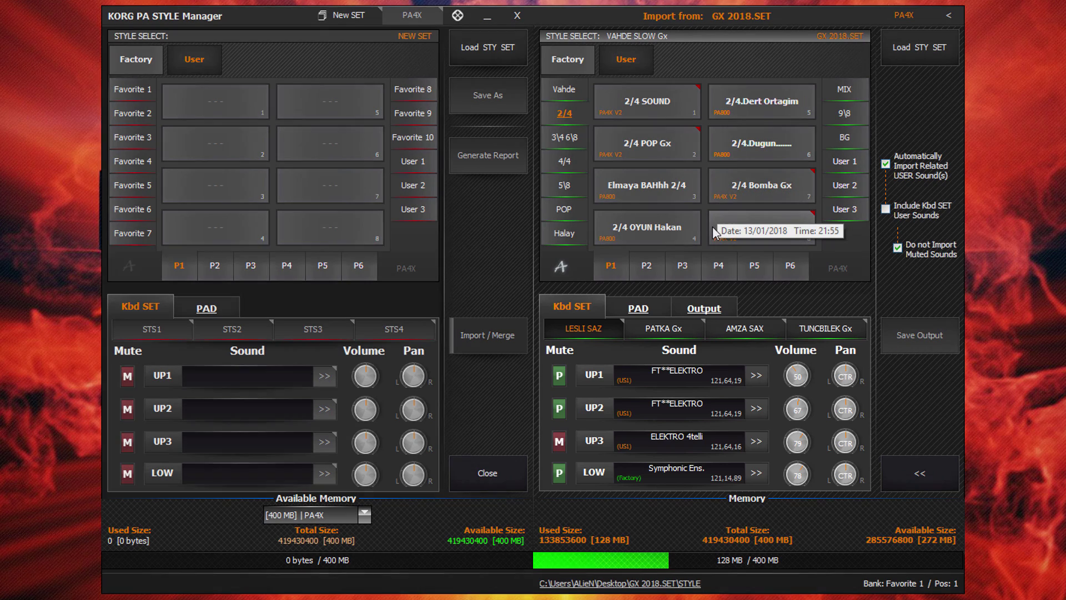
Look through the style's PAD and Output tabs, returning to Kbd SET sounds
left_click(637, 305)
left_click(701, 308)
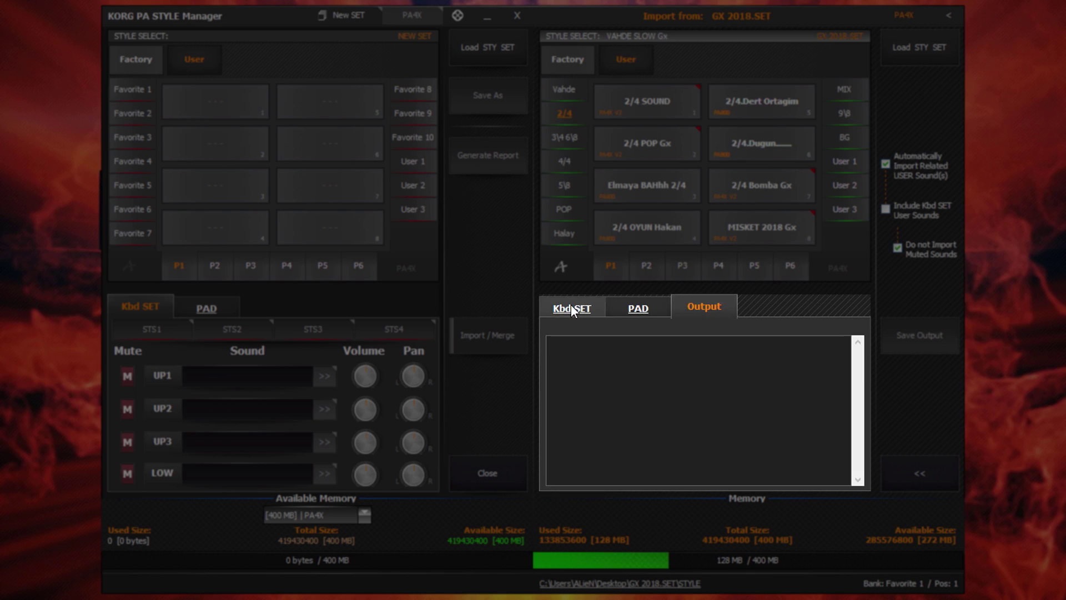
left_click(571, 306)
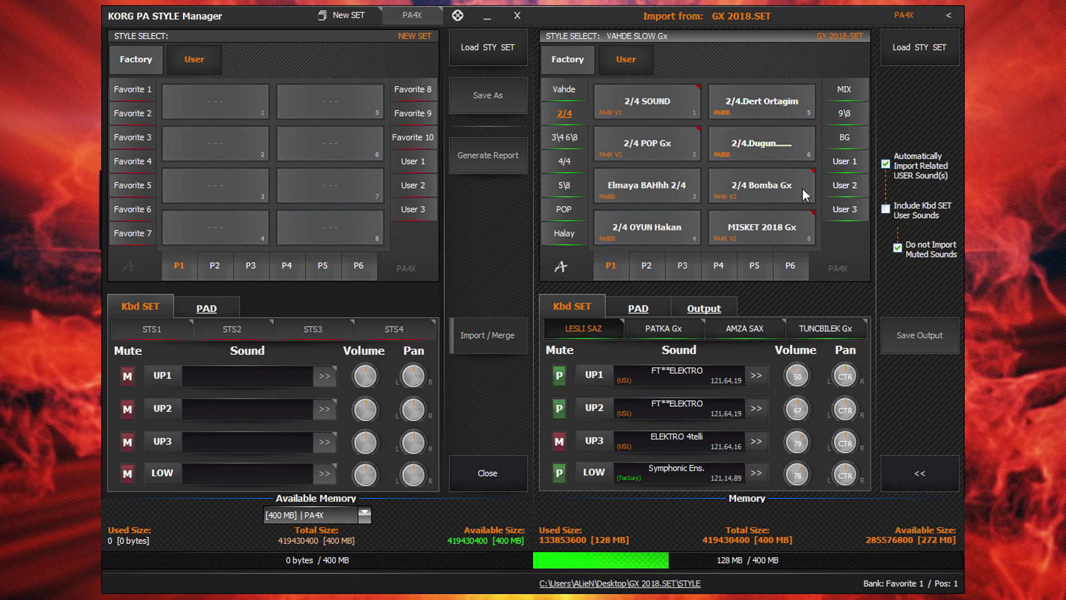
Copy 2/4 POP Gx and paste it into slot 1 of the new SET
right_click(681, 141)
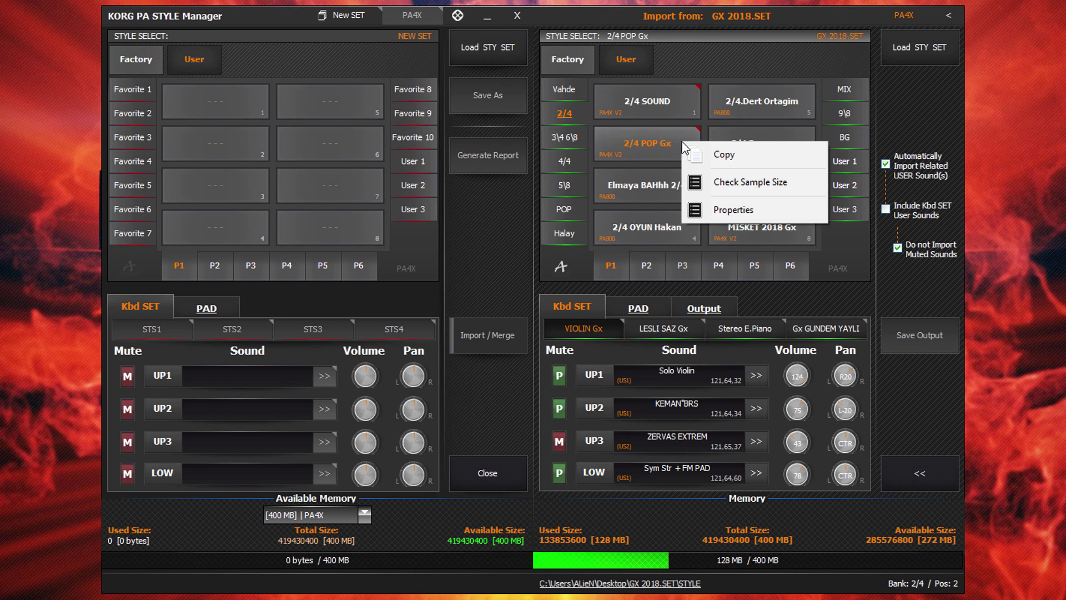
left_click(707, 159)
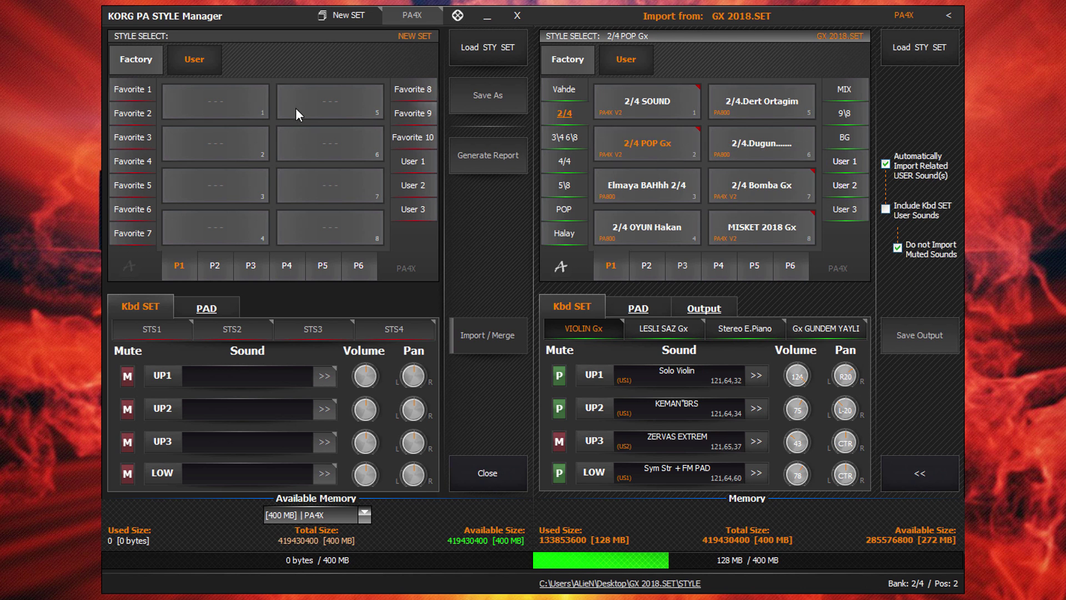
right_click(199, 104)
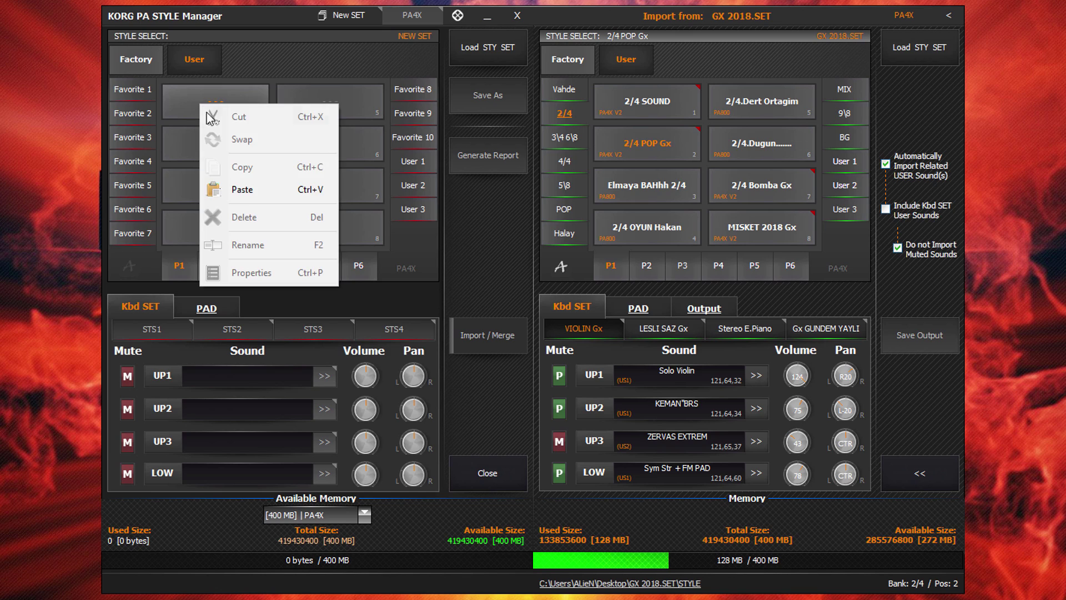
left_click(270, 191)
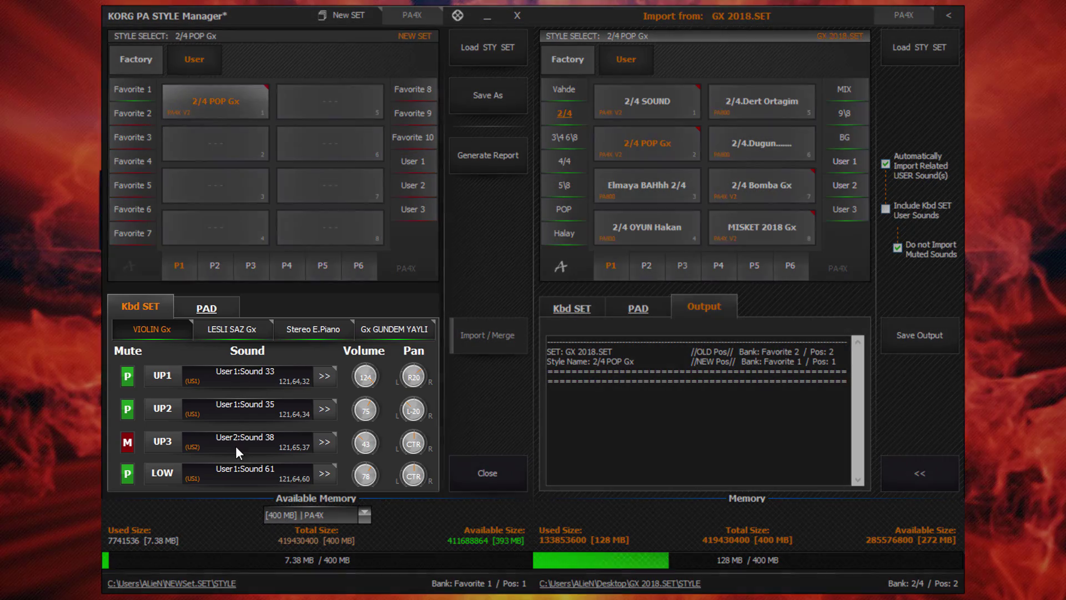
Review the LESLI SAZ, Stereo E.Piano, GUNDEM YAYLI and VIOLIN Gx Kbd SET sounds
left_click(225, 324)
left_click(306, 327)
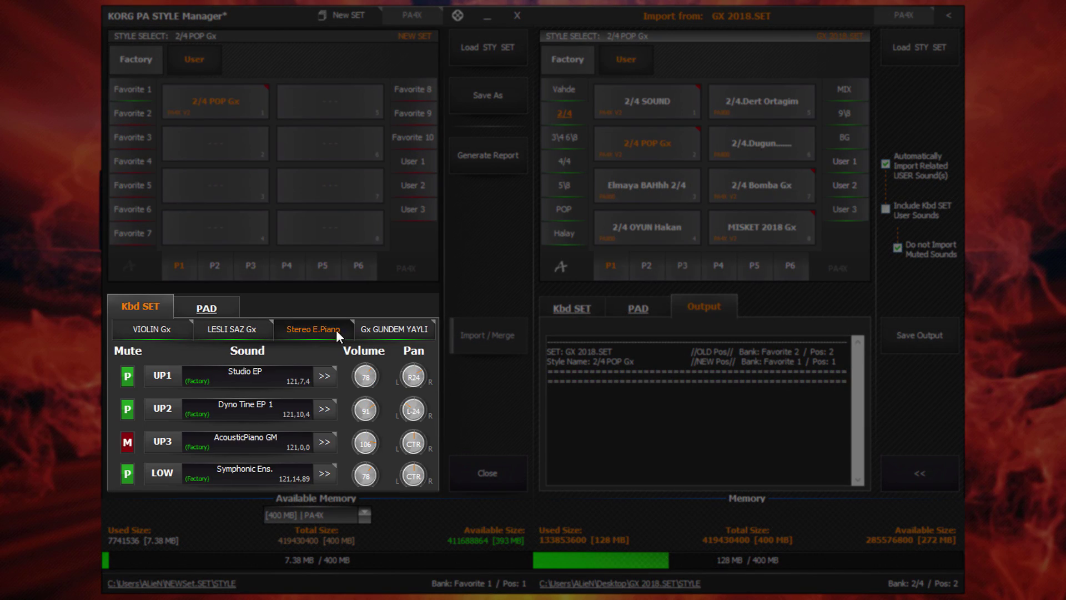
left_click(387, 328)
left_click(164, 328)
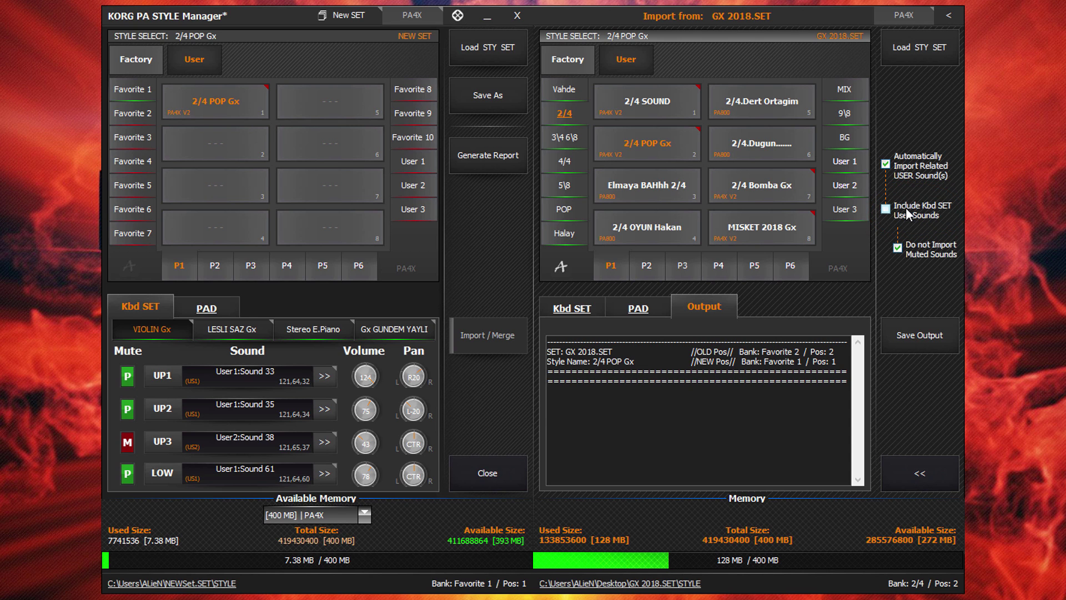
Enable Include Kbd SET User Sounds and copy 2/4 POP Gx again
left_click(908, 215)
right_click(663, 150)
left_click(697, 164)
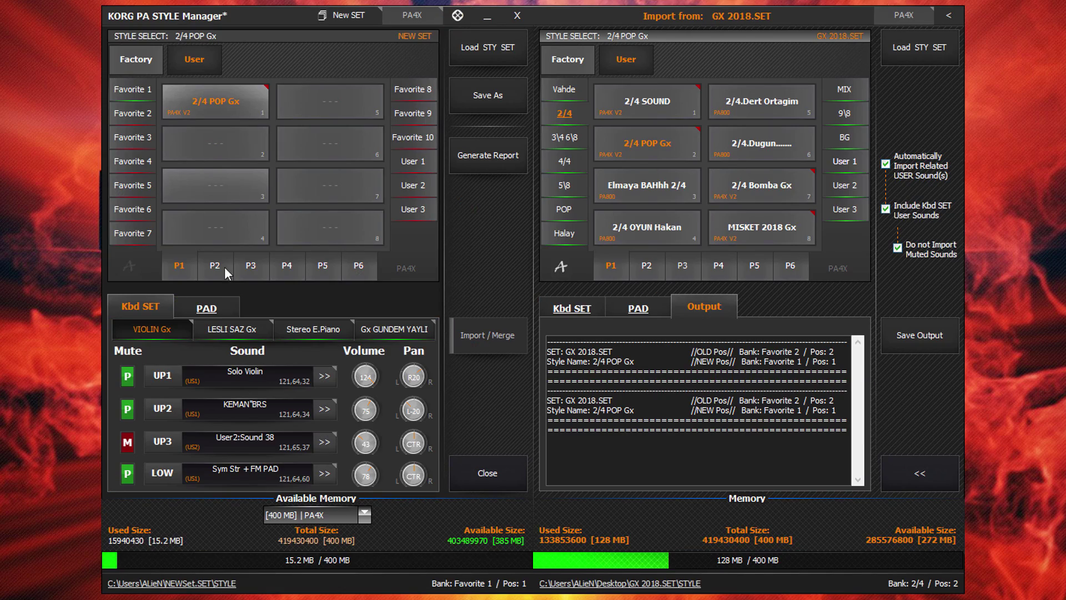
Review the Stereo E.Piano, GUNDEM YAYLI and VIOLIN Gx sounds, then toggle skip-muted-sounds
left_click(295, 331)
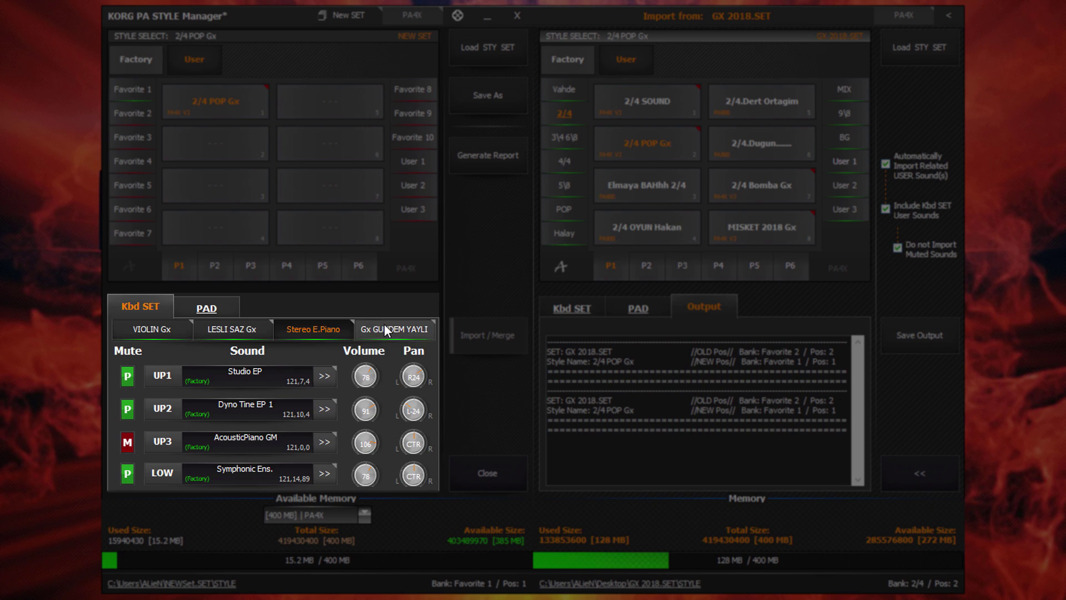
left_click(385, 328)
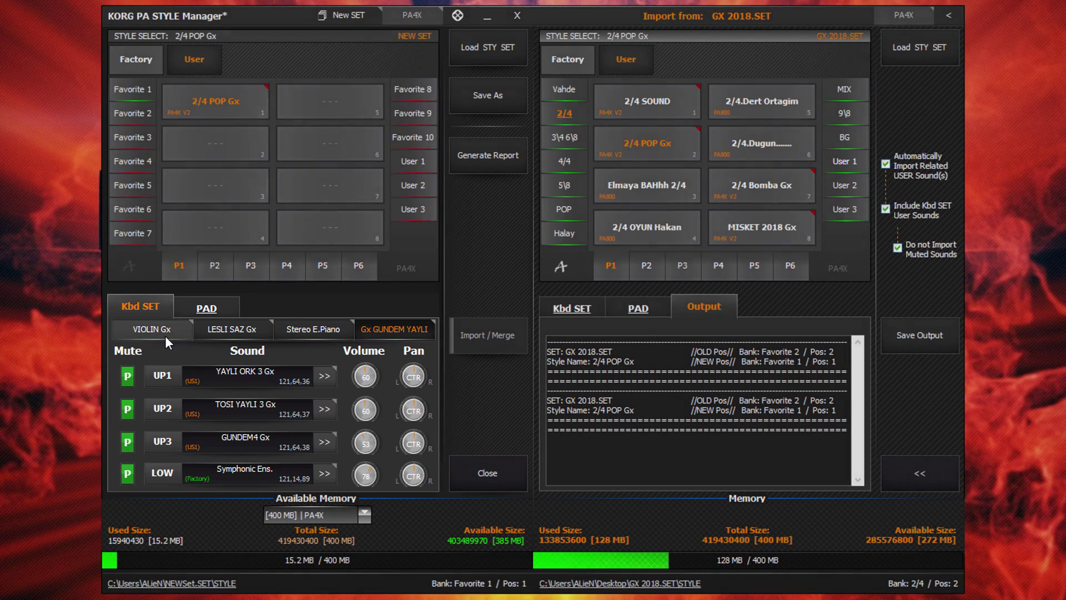
left_click(165, 336)
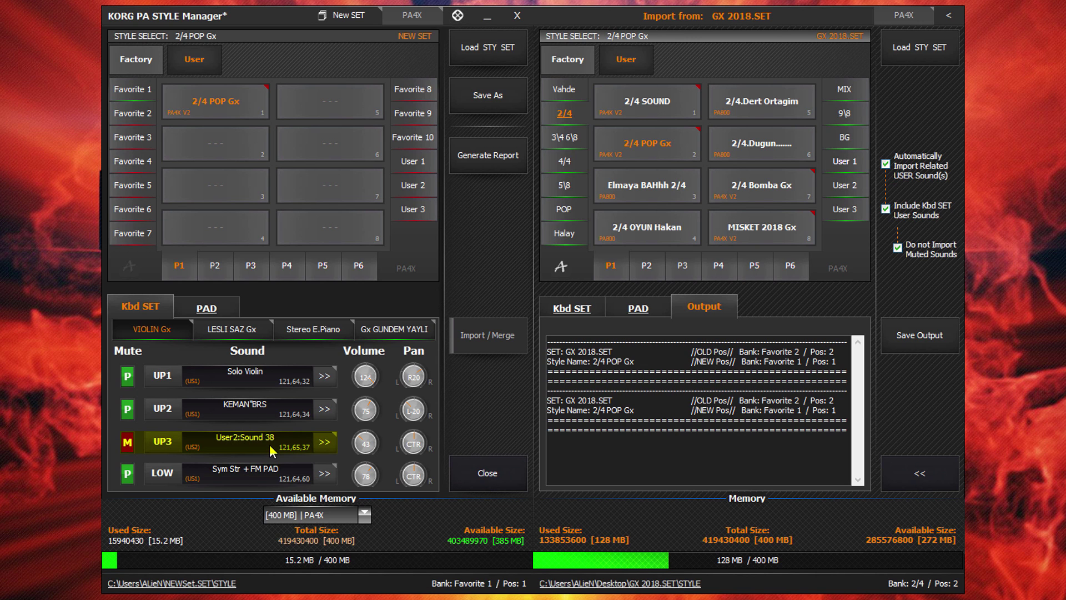
left_click(924, 251)
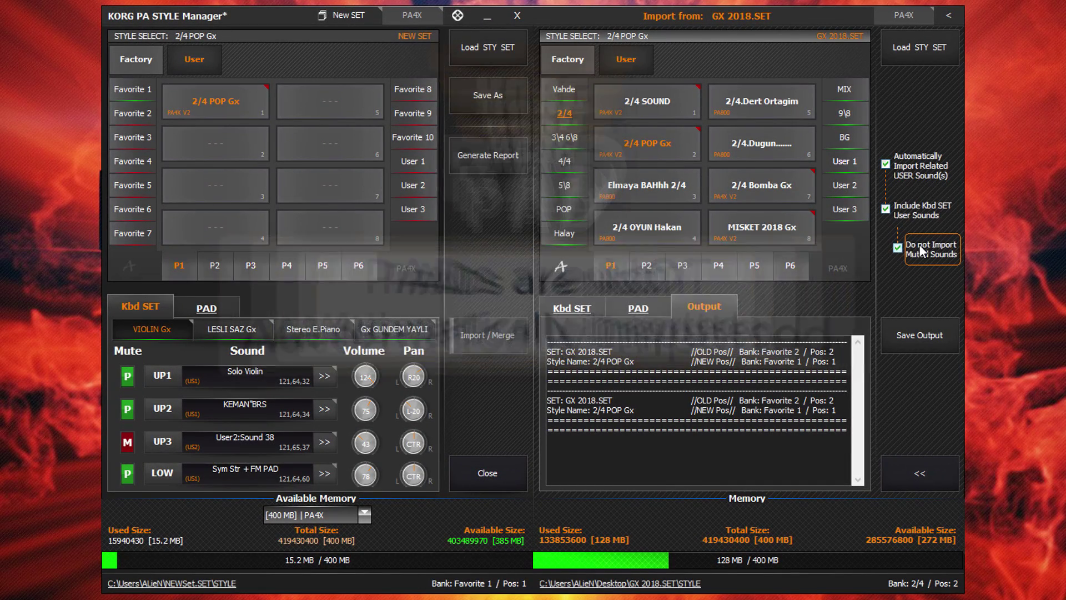
Start a new empty PA4X SET and paste the copied style into it
left_click(323, 18)
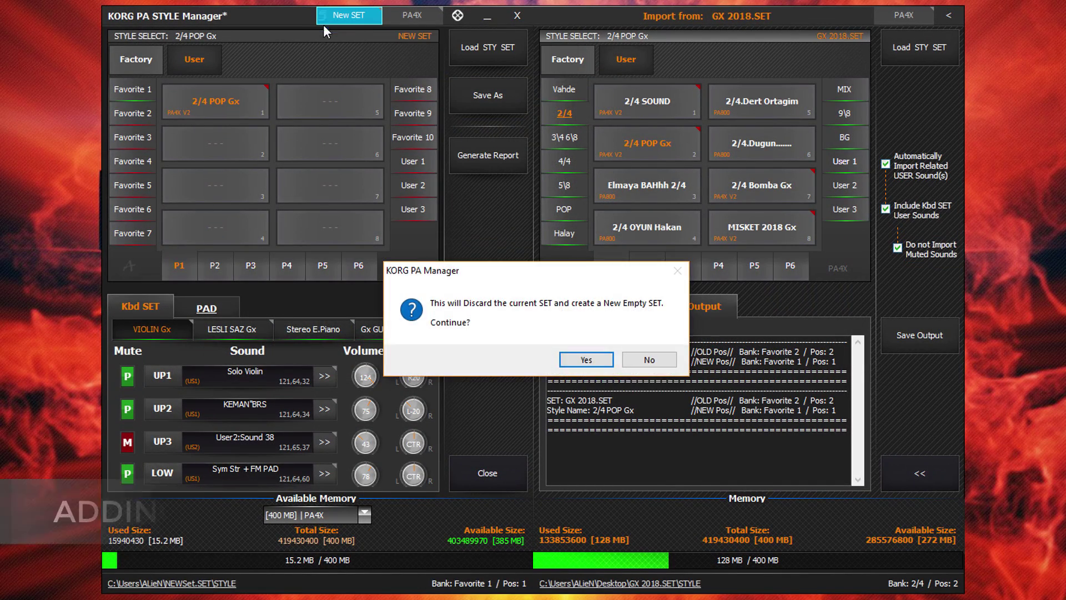
left_click(586, 359)
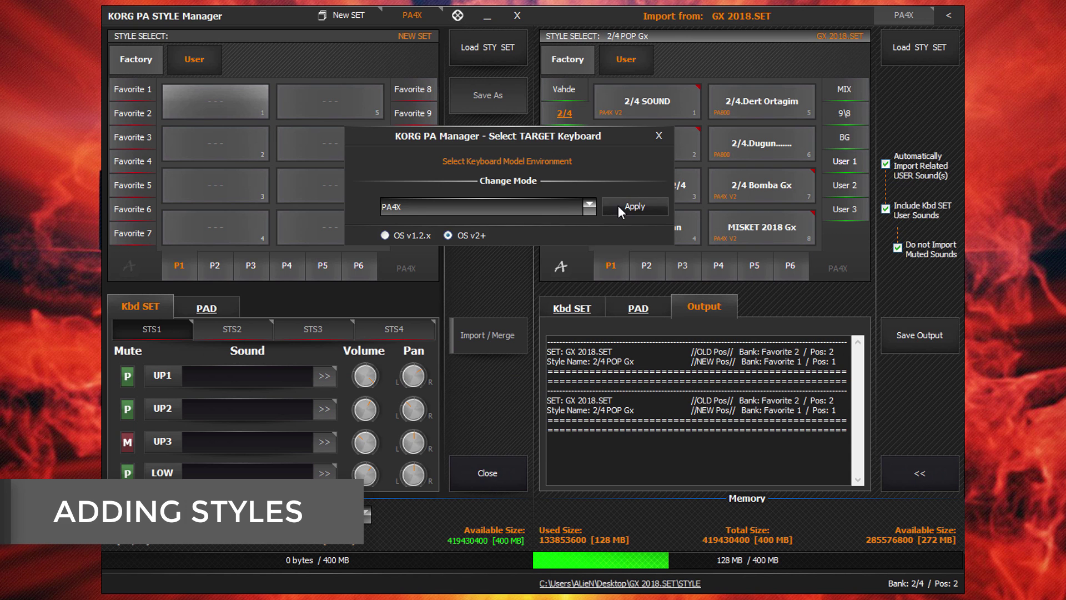
left_click(618, 205)
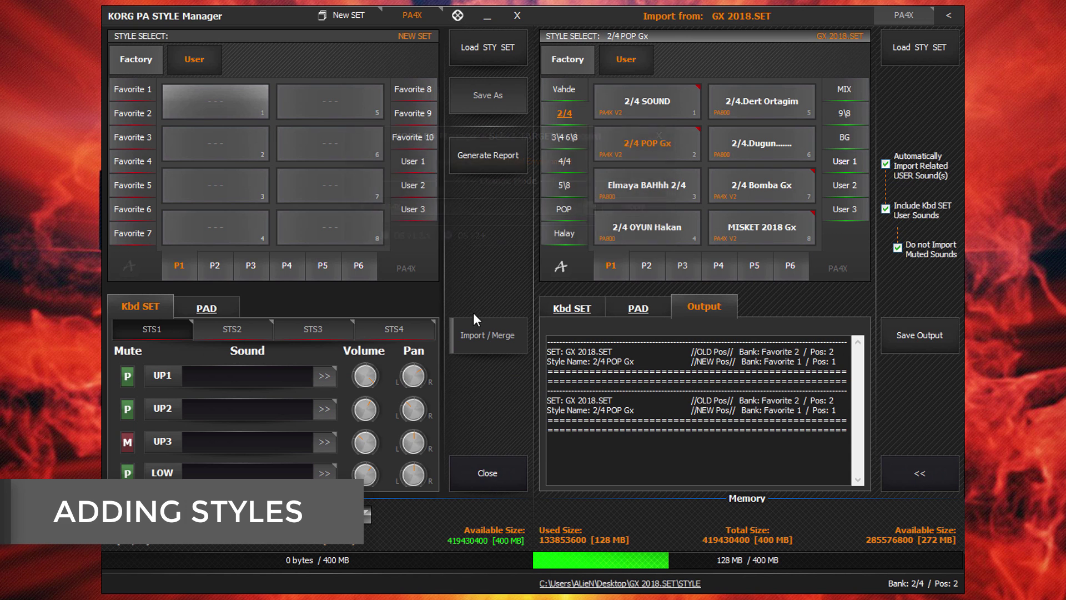
right_click(638, 145)
left_click(664, 150)
Copy the whole 2/4 bank and paste it over Favorite 1, confirming replacement
right_click(232, 95)
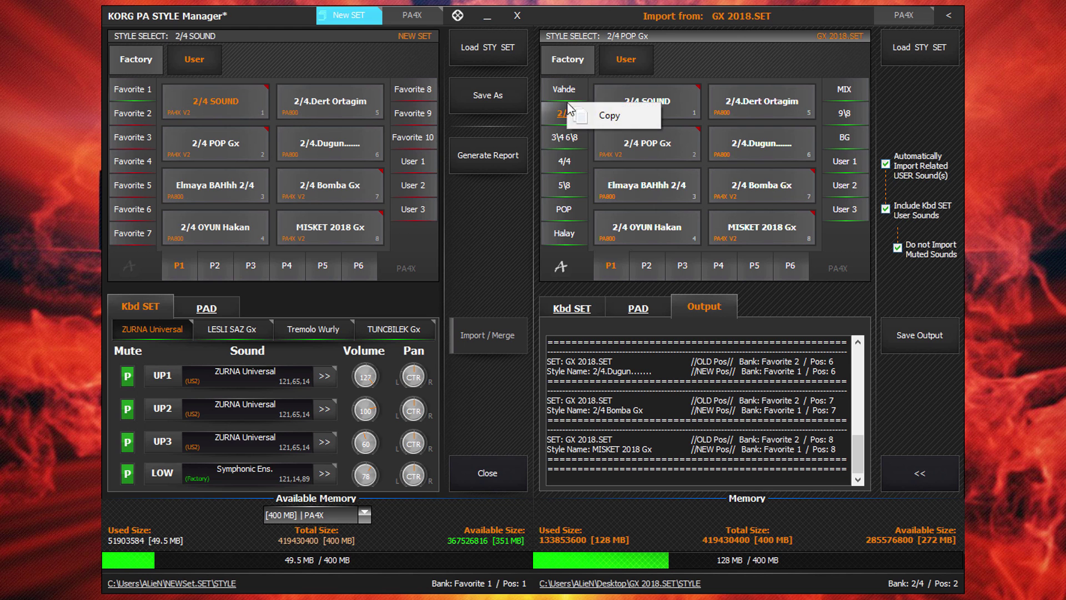
left_click(666, 114)
right_click(141, 97)
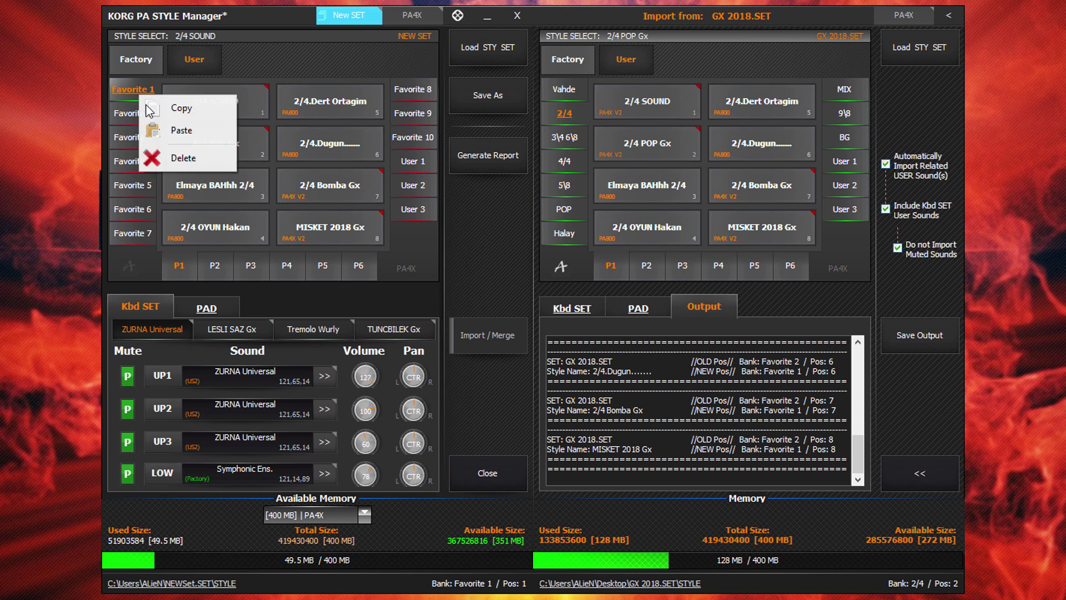
left_click(164, 136)
left_click(561, 355)
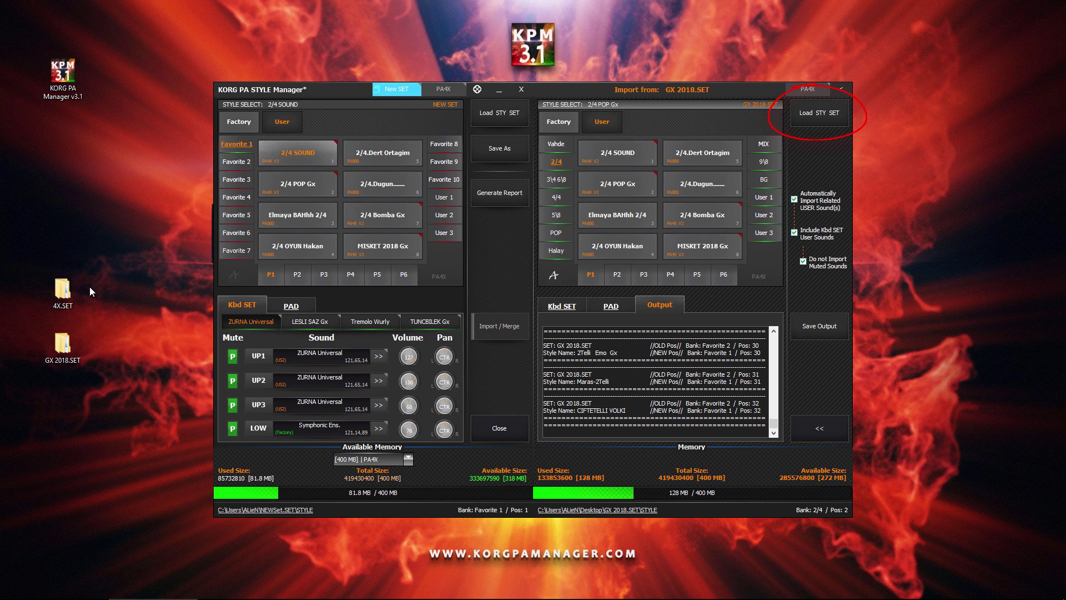
Load 4X.SET as the source and paste its VAHDE style into Favorite 2
left_click_drag(65, 295, 740, 241)
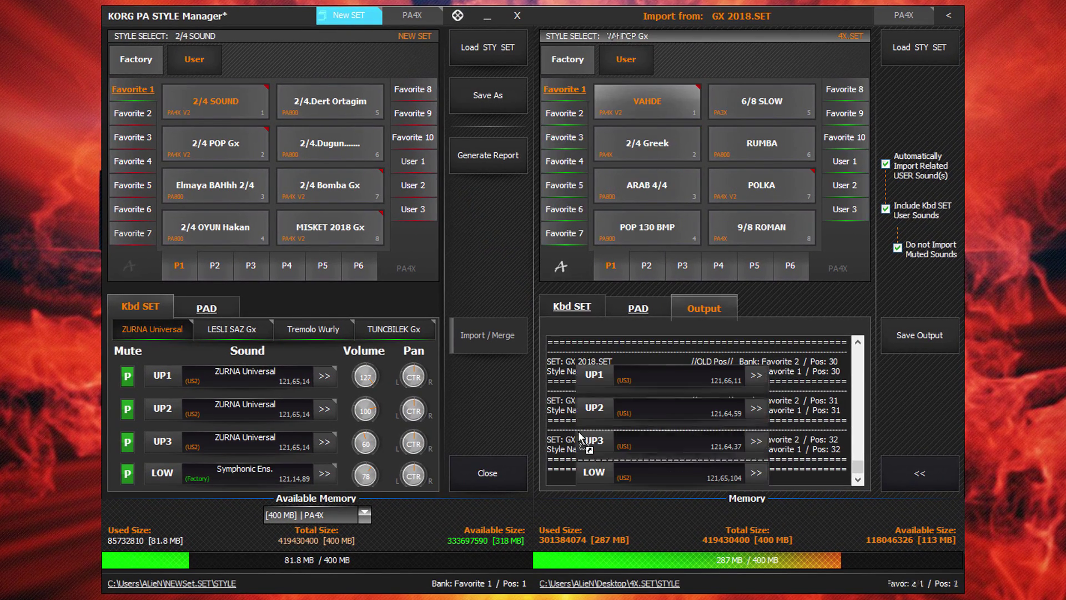
left_click(623, 204)
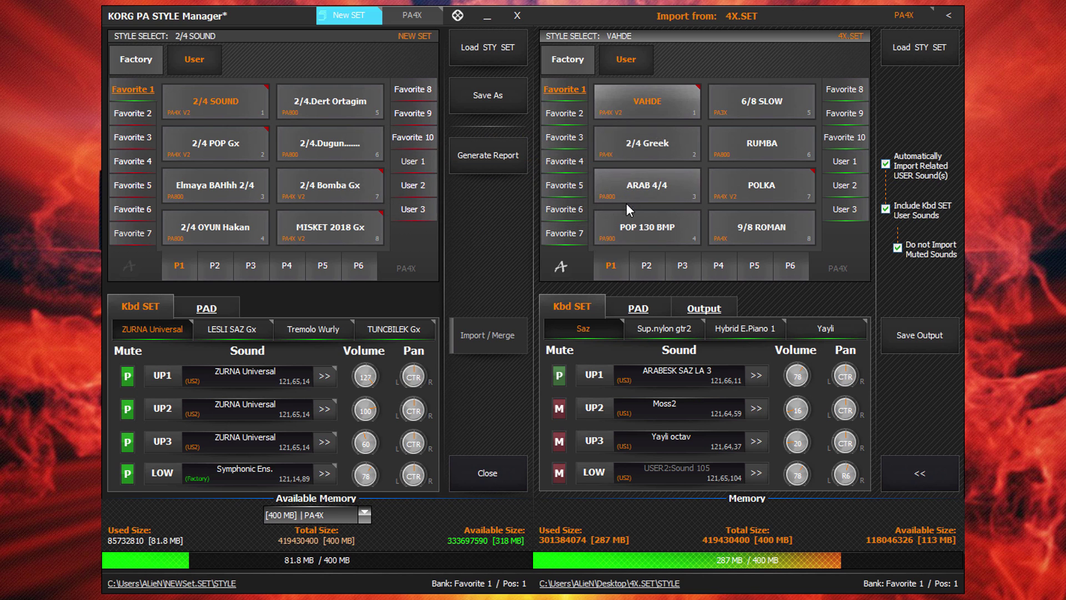
right_click(615, 121)
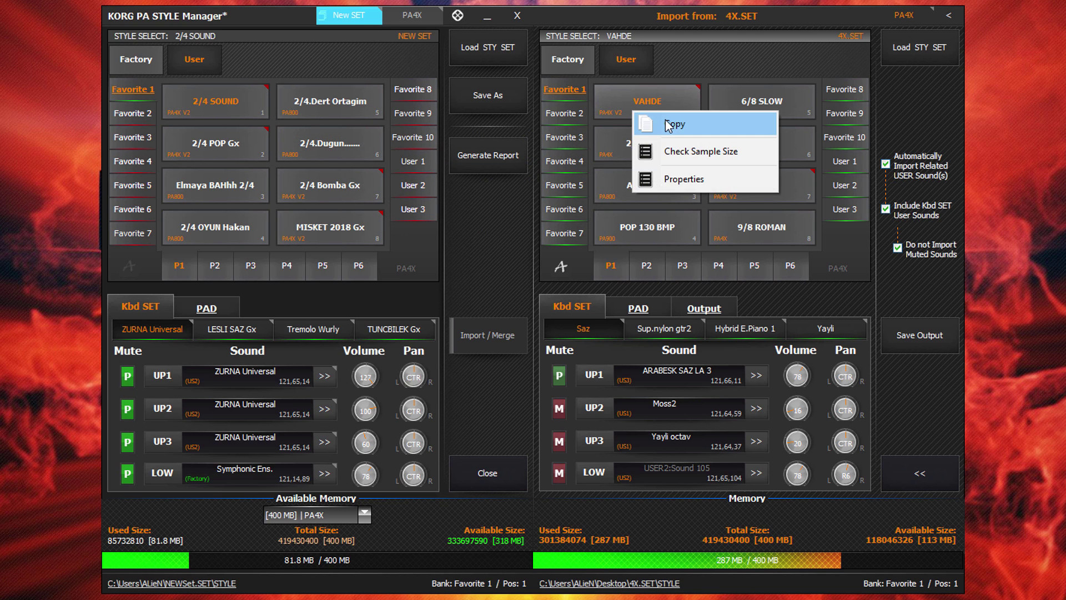
left_click(667, 122)
right_click(195, 99)
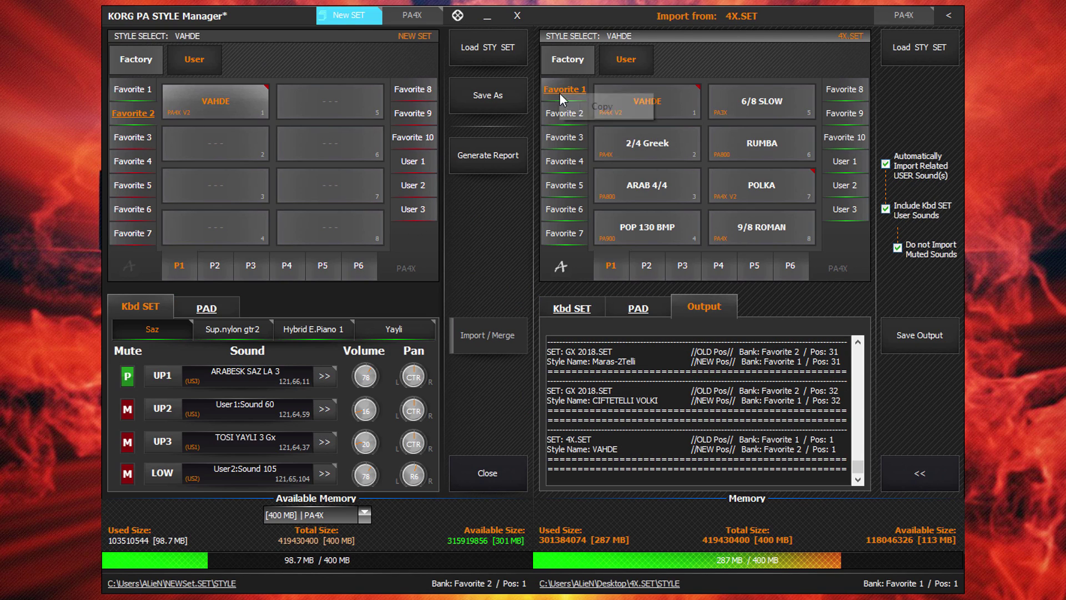
Paste 4X.SET's entire Favorite 1 bank onto Favorite 2, replacing it
left_click_drag(647, 103, 127, 115)
right_click(127, 115)
left_click(166, 146)
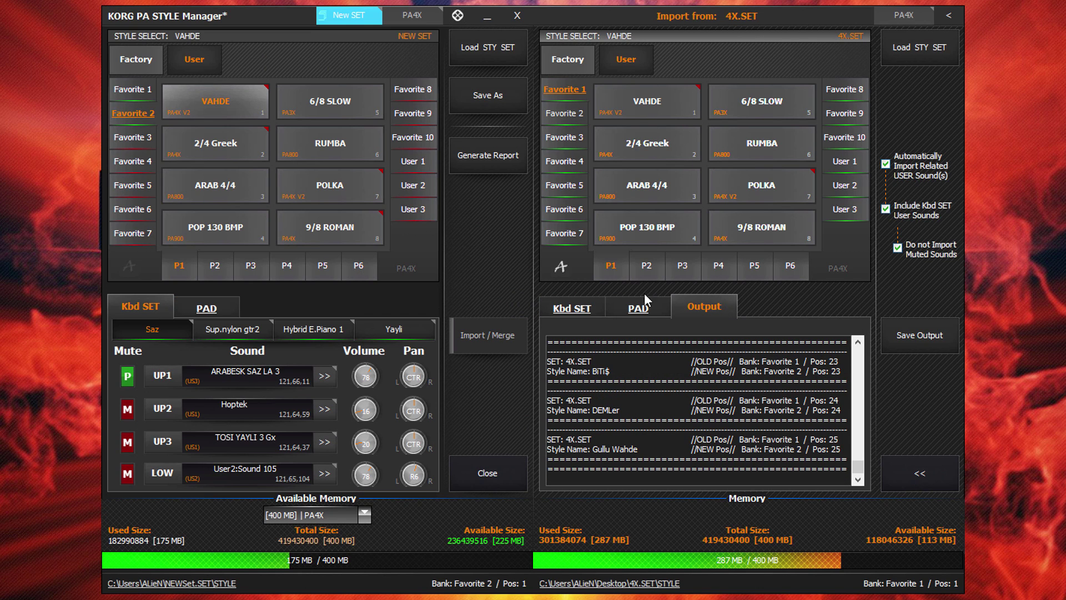
Show 4X.SET's Favorite 4, run Check Sample Size on 4-4 SADE, then close the report
left_click(581, 304)
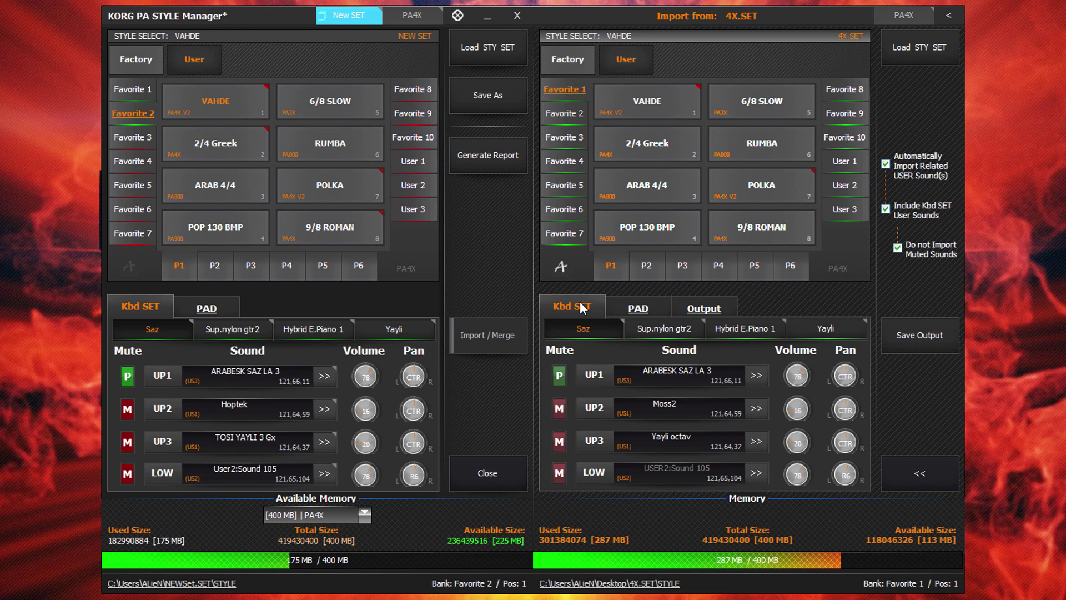
left_click(555, 166)
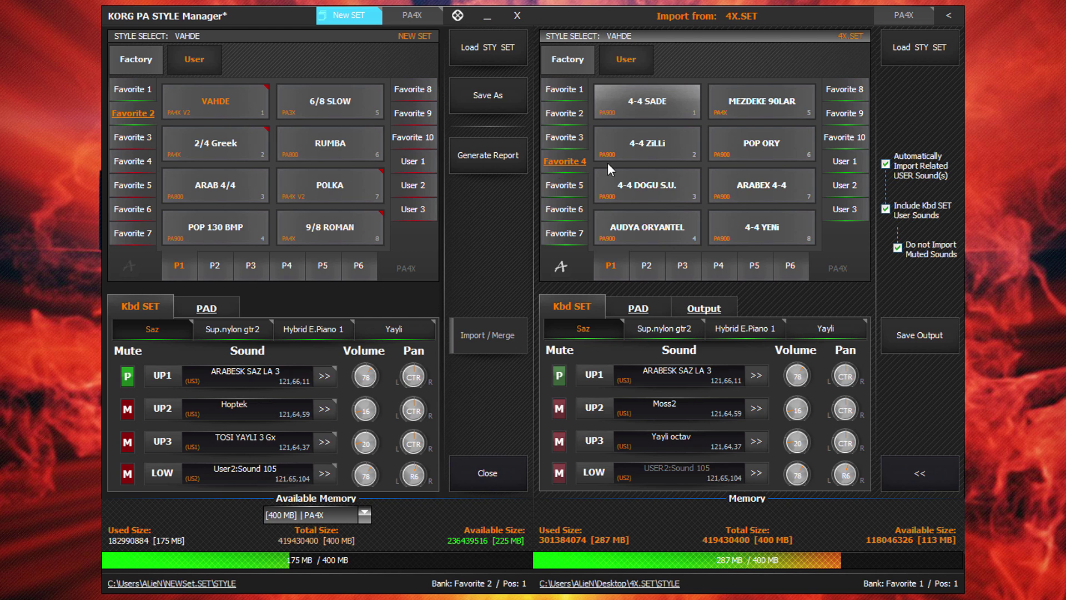
right_click(683, 97)
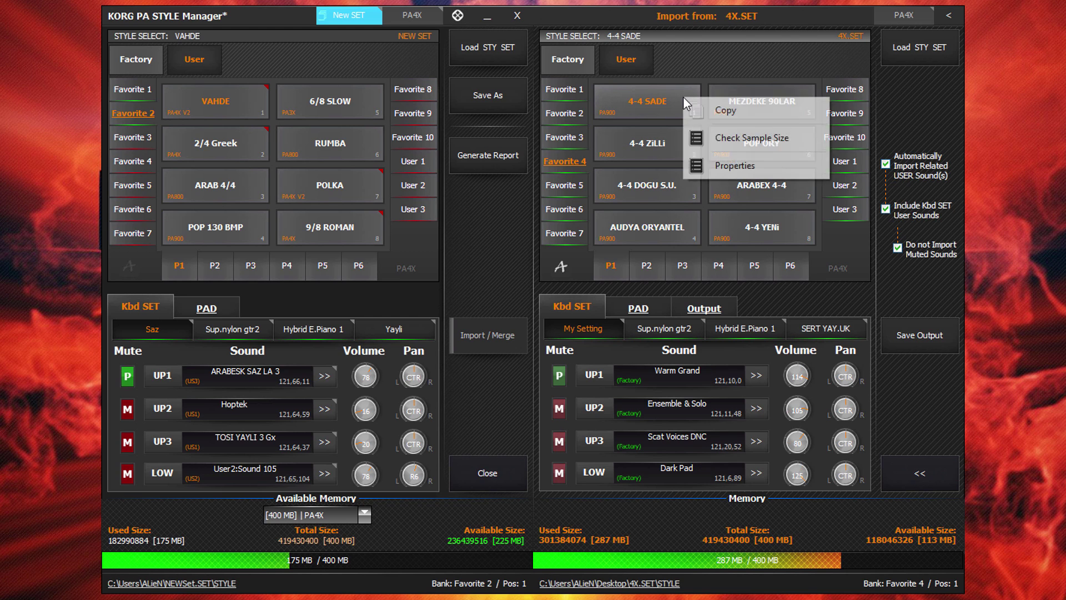
left_click(711, 140)
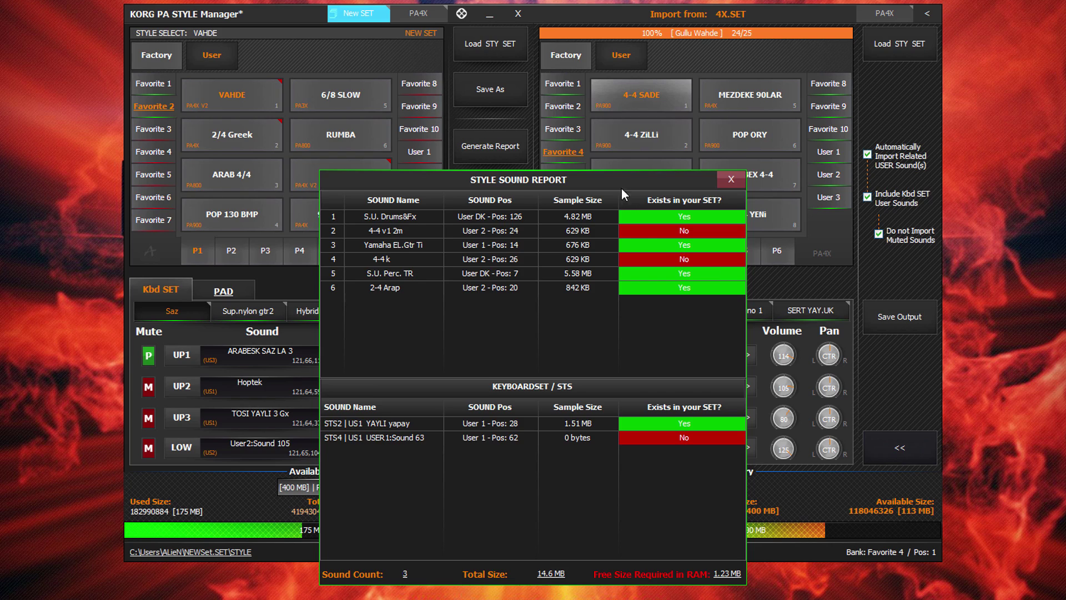
left_click_drag(621, 183, 602, 86)
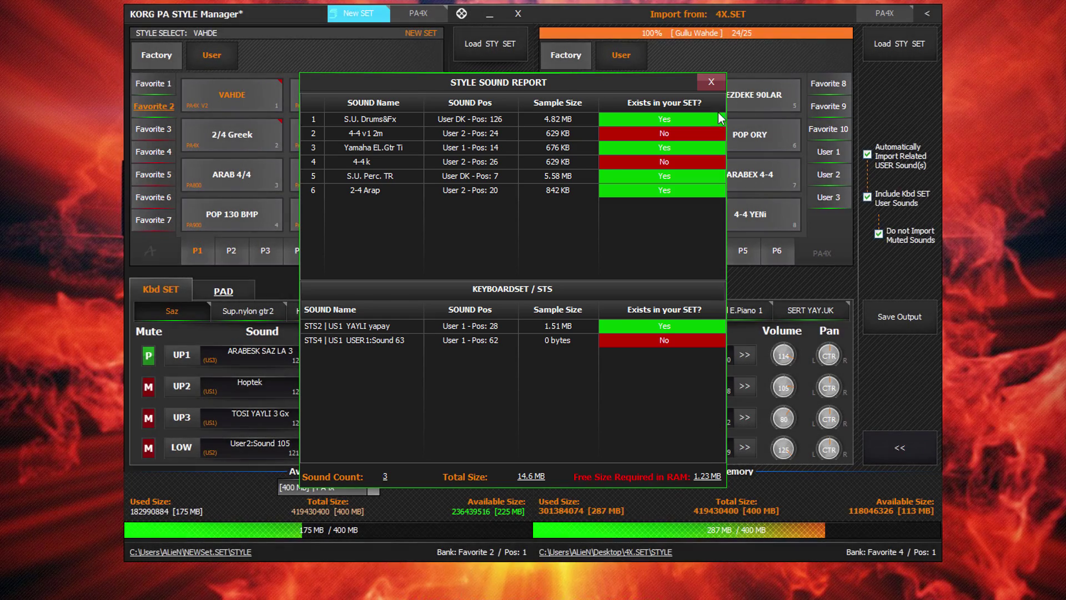
left_click(711, 83)
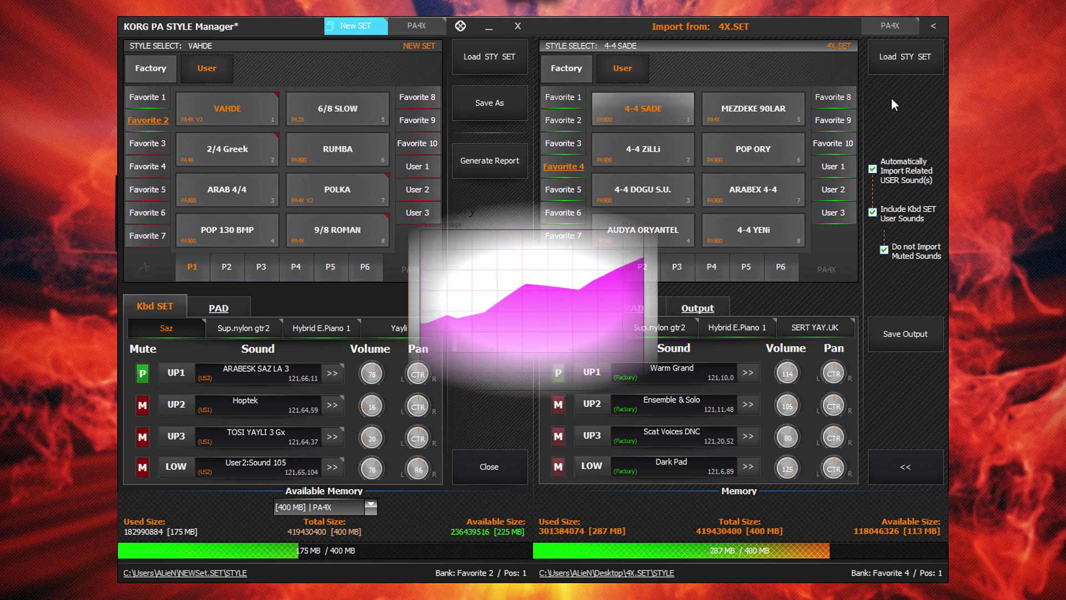
Choose Clear RAM from the top-right arrow button's menu
right_click(942, 27)
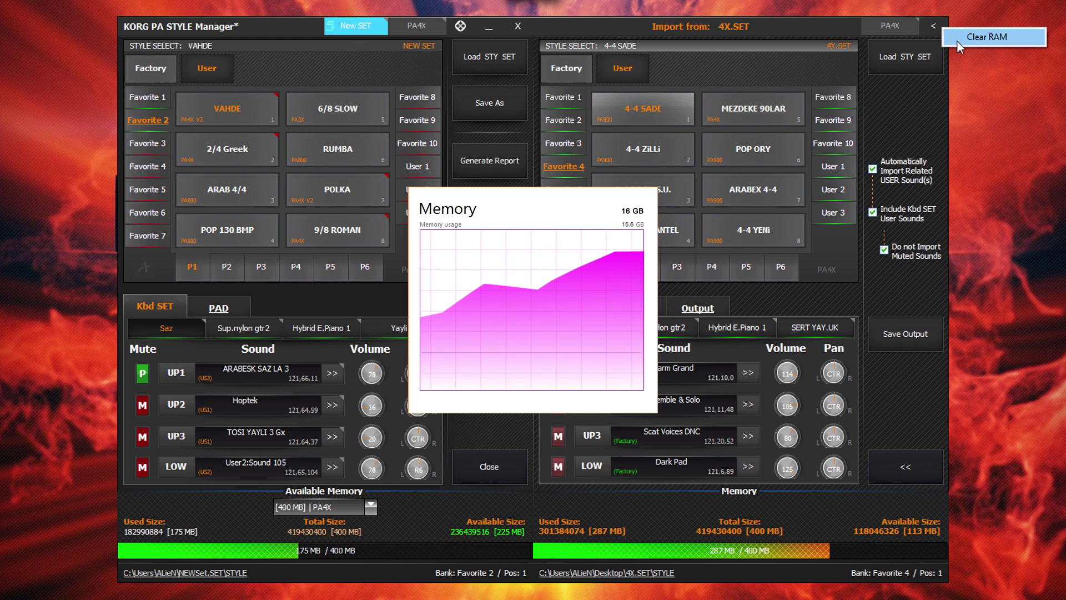
left_click(957, 42)
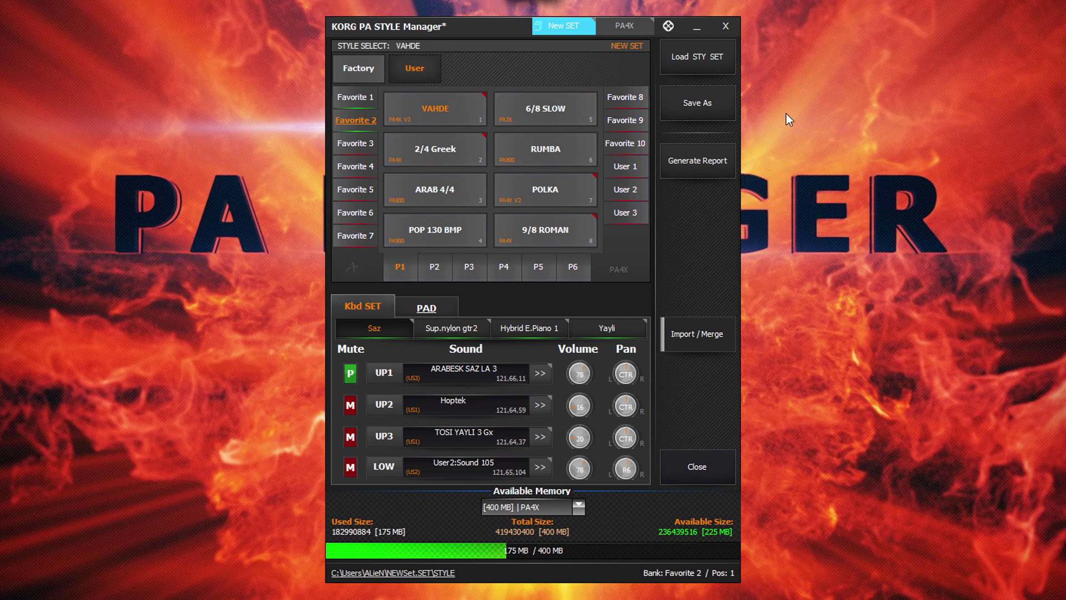
Save As a new SET folder named myStyles on the desktop
left_click(724, 105)
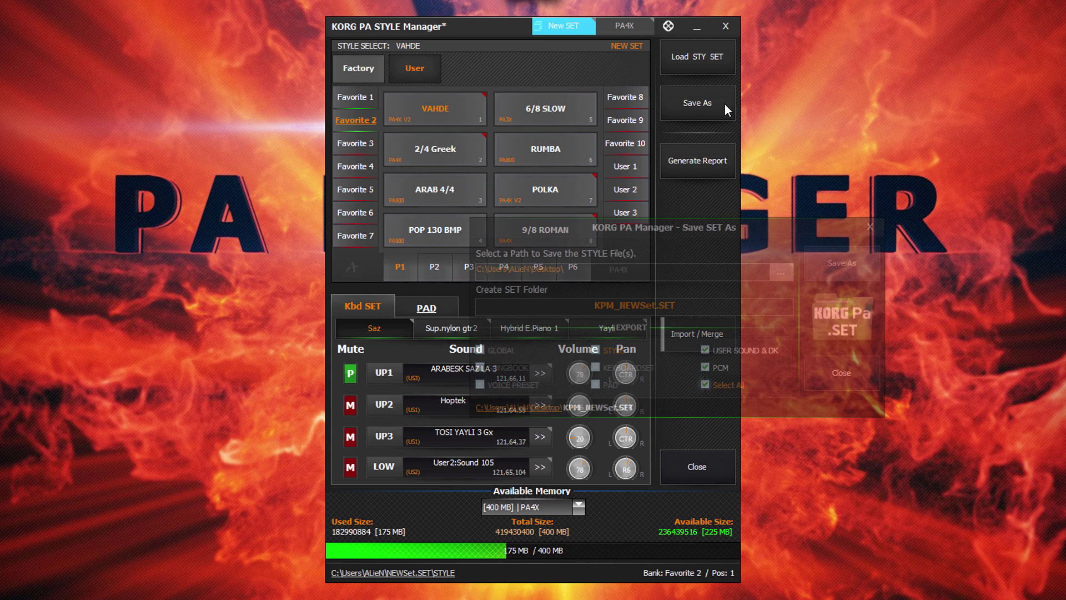
double_click(686, 306)
type("mySt")
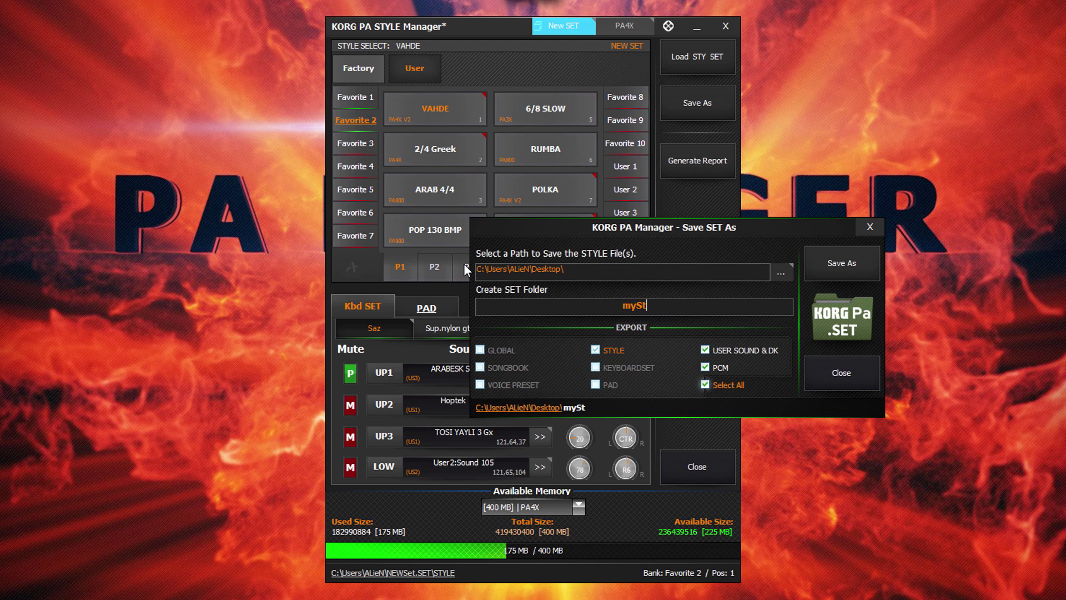
type("yles")
left_click(809, 272)
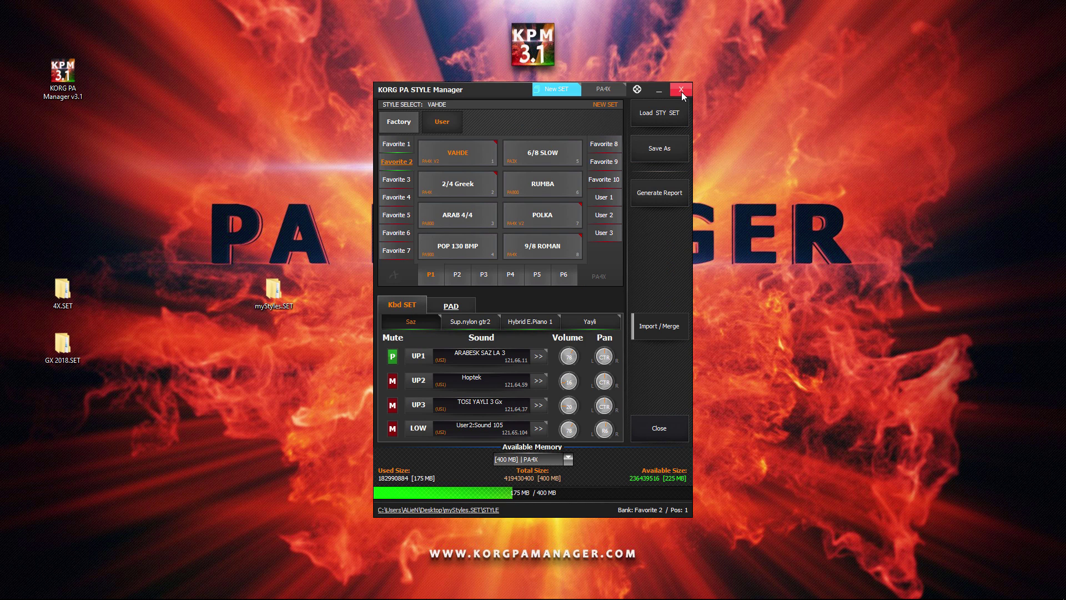
Close Style Manager and verify myStyles.SET contains MULTISMP, PCM, SOUND and STYLE folders
left_click(681, 91)
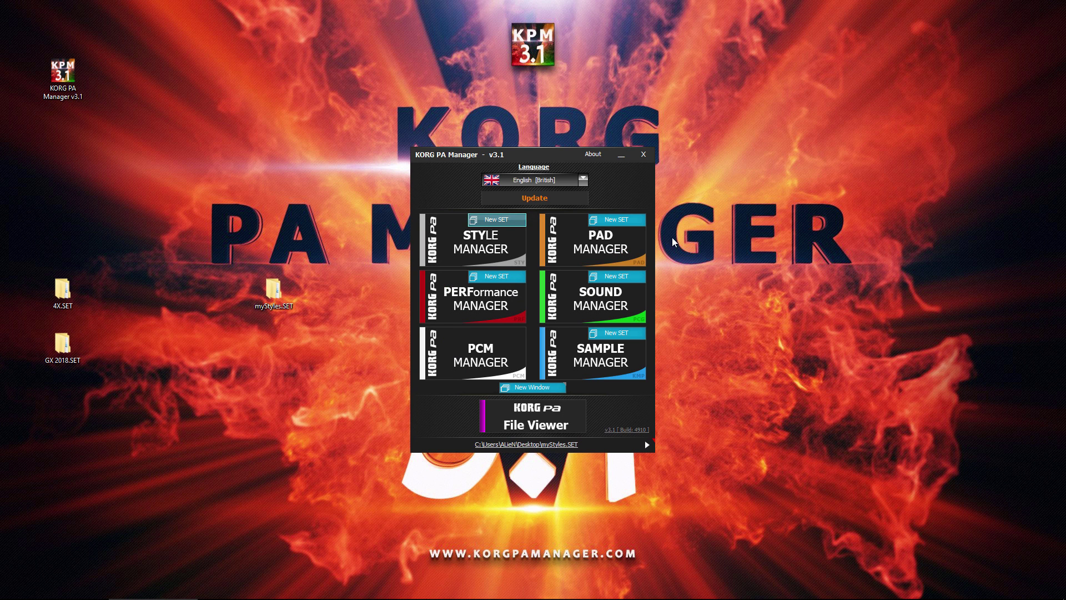
double_click(276, 290)
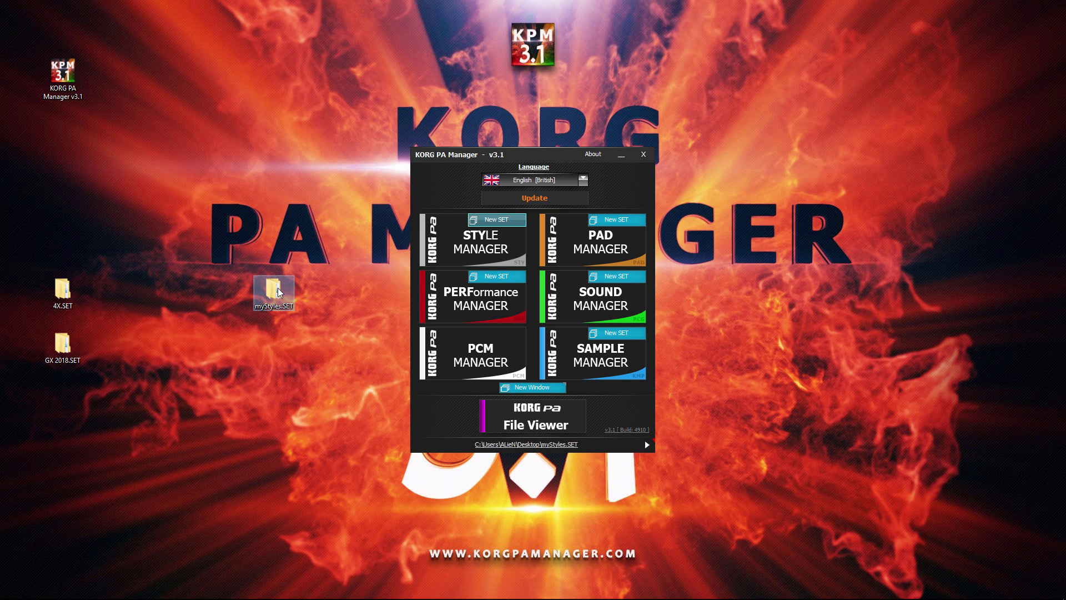
left_click(382, 144)
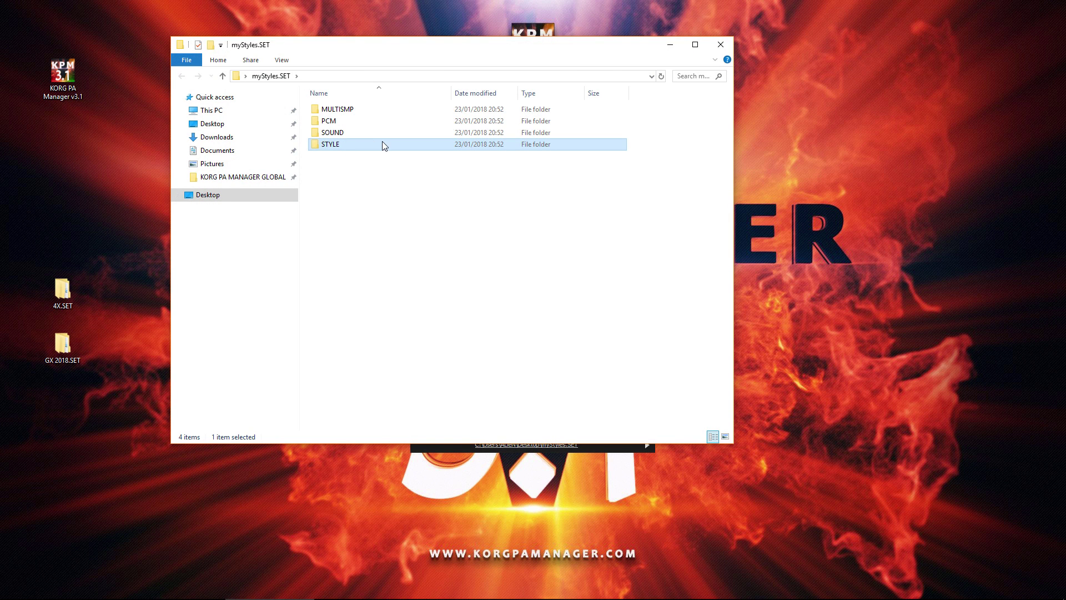
left_click(720, 46)
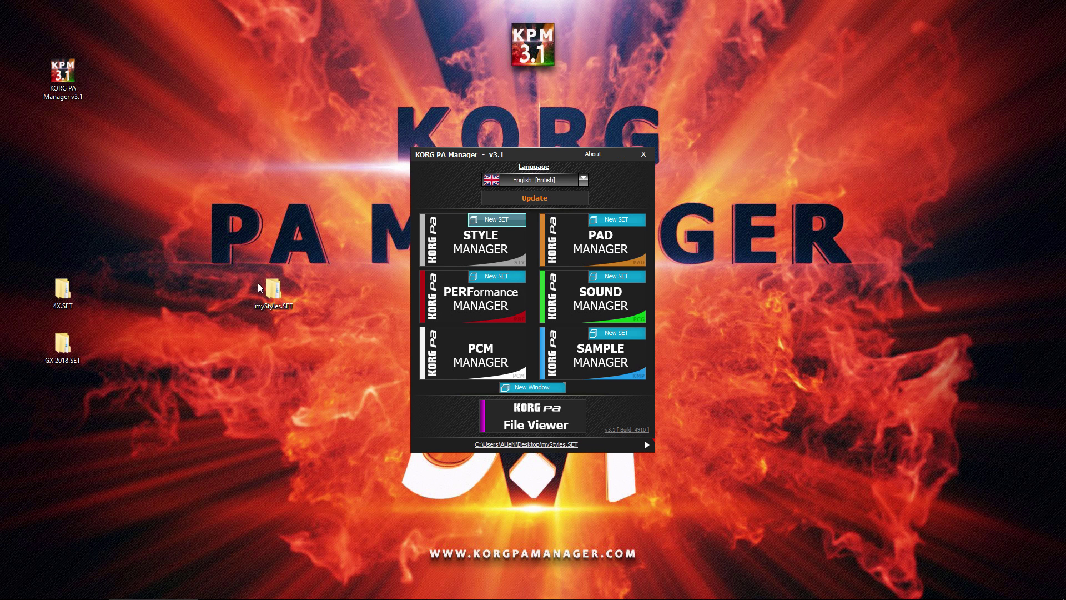
left_click_drag(260, 287, 318, 322)
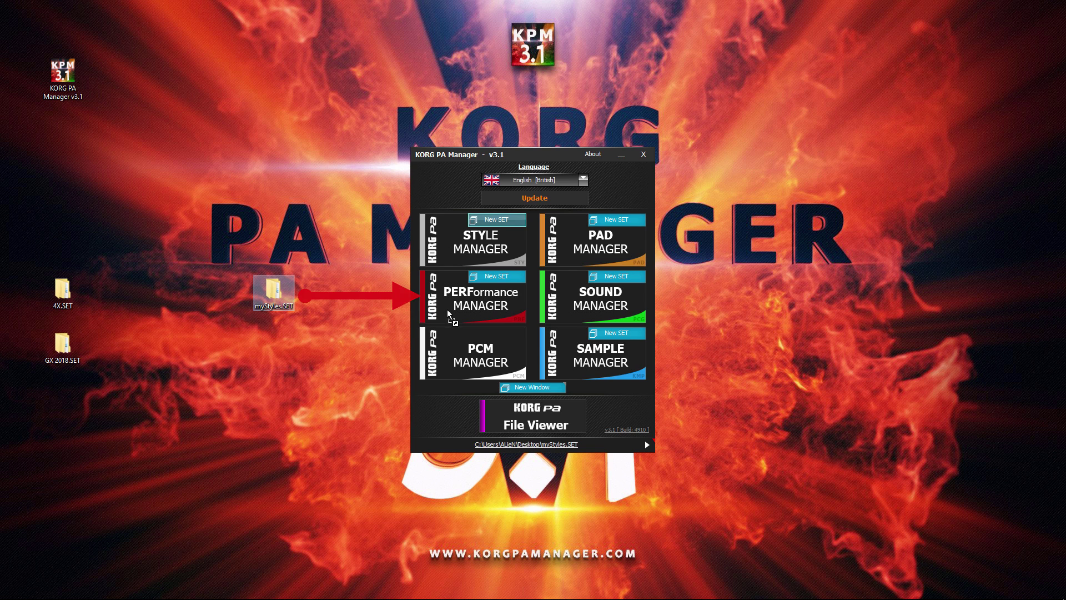
Load myStyles.SET into Performance Manager as PA4X and bring in GX 2018.SET via Import/Merge
left_click_drag(447, 308, 448, 309)
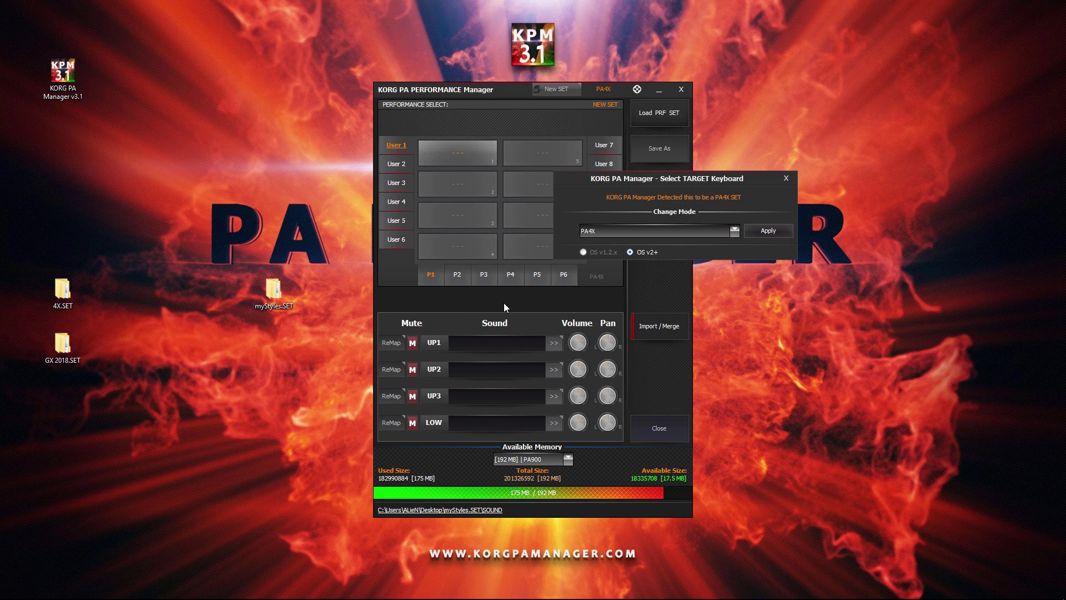
left_click(765, 234)
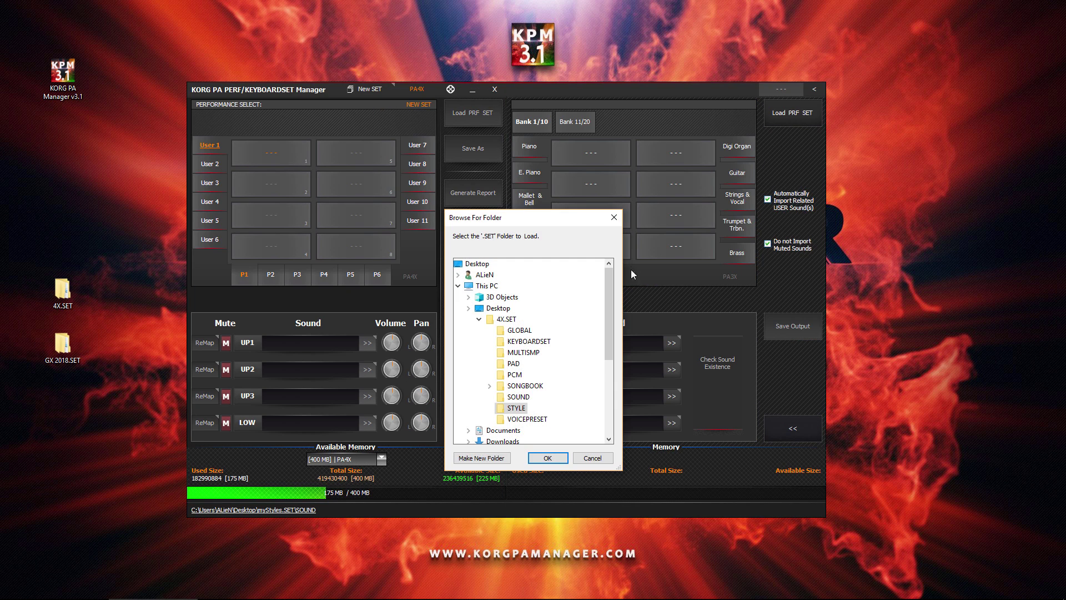
left_click(614, 218)
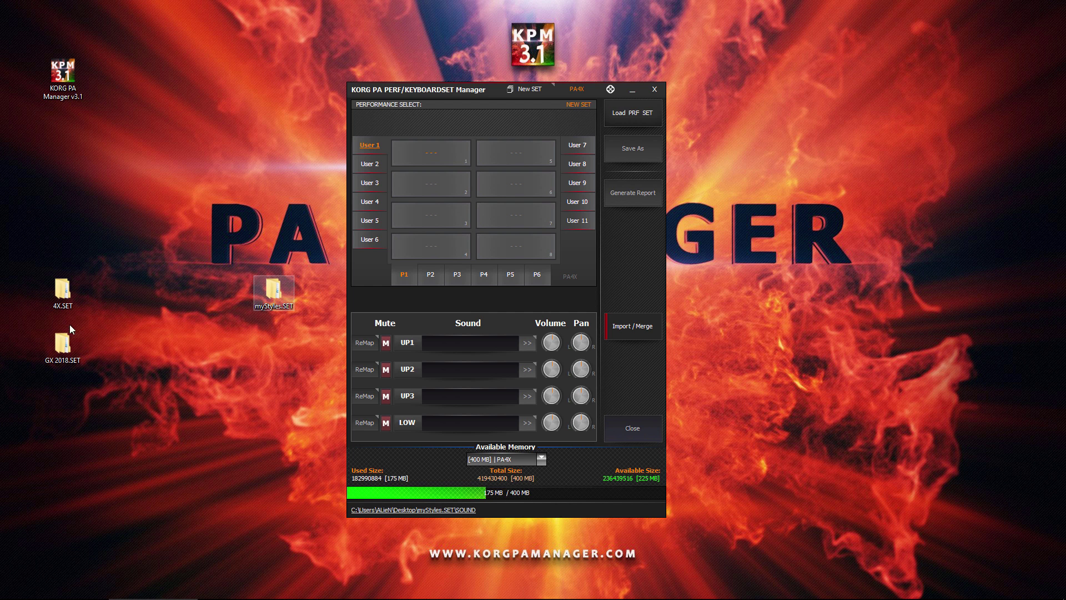
left_click_drag(61, 349, 638, 333)
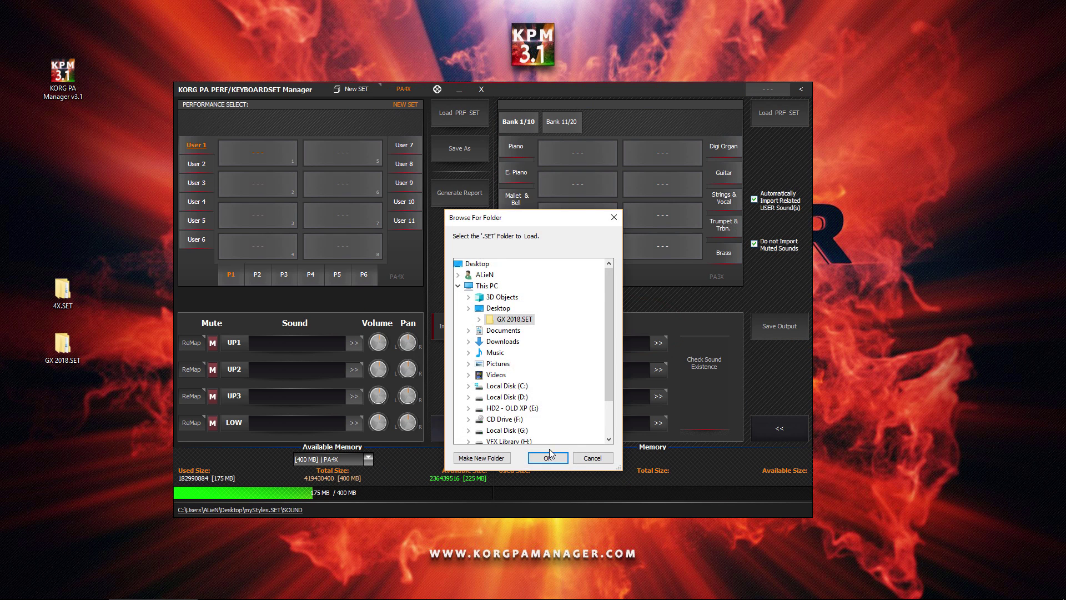
left_click(551, 452)
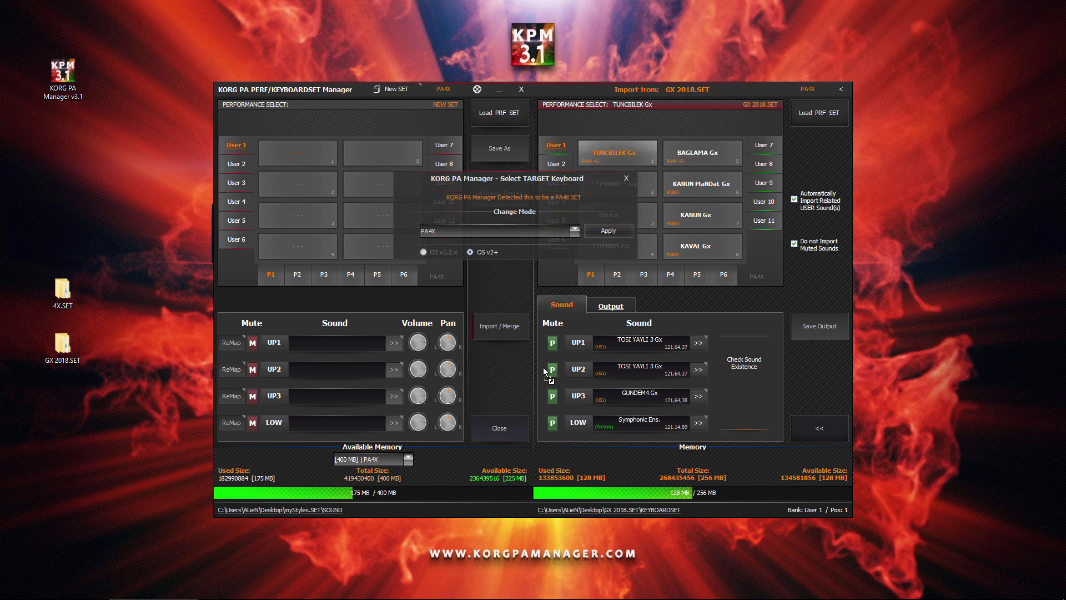
Copy GX 2018.SET's User 1 performance bank into the new SET's User 1
left_click(595, 233)
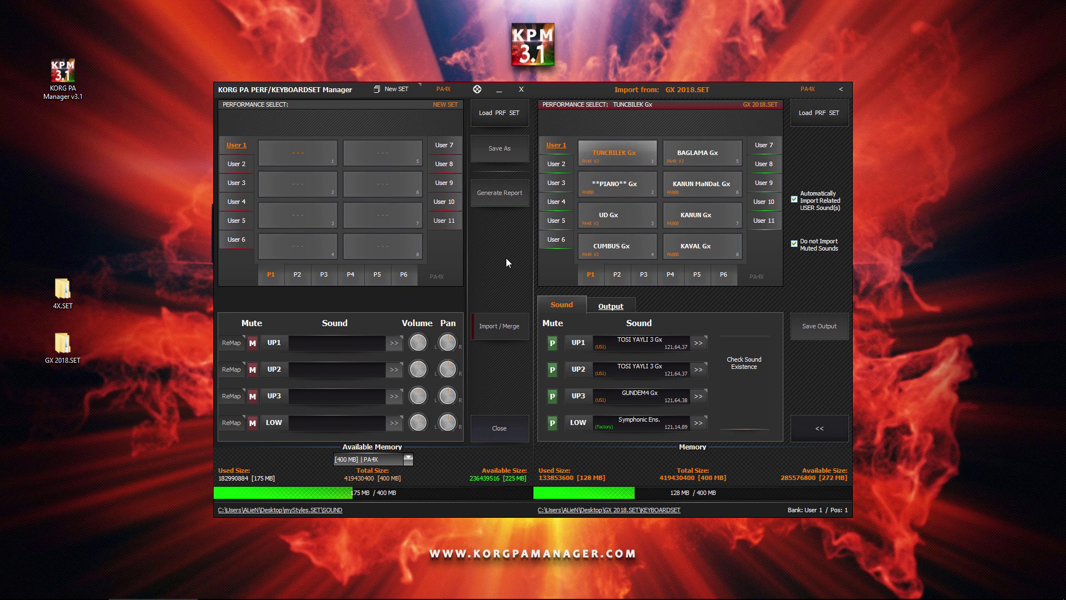
right_click(560, 149)
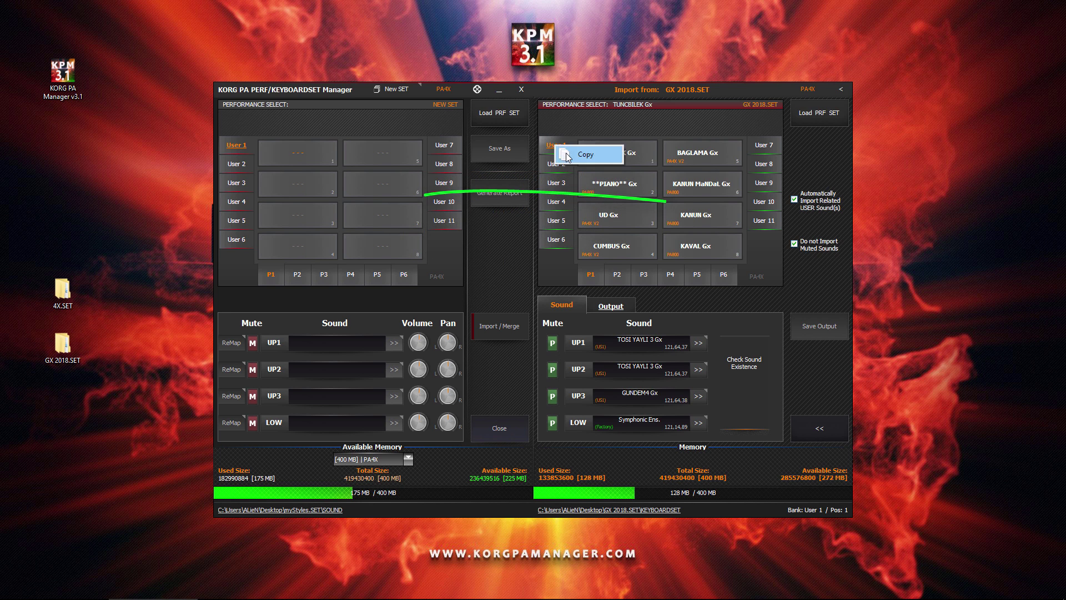
left_click(583, 153)
right_click(235, 145)
left_click(259, 173)
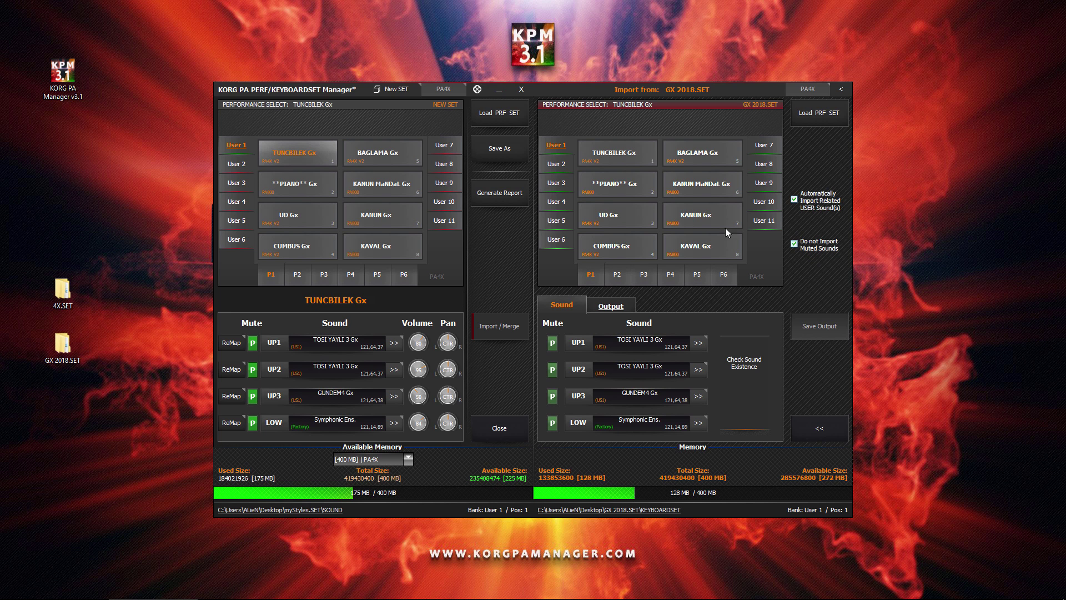
Copy GX 2018.SET's User 2 and User 3 performance banks into the matching new-SET banks
right_click(556, 163)
left_click(588, 177)
right_click(237, 165)
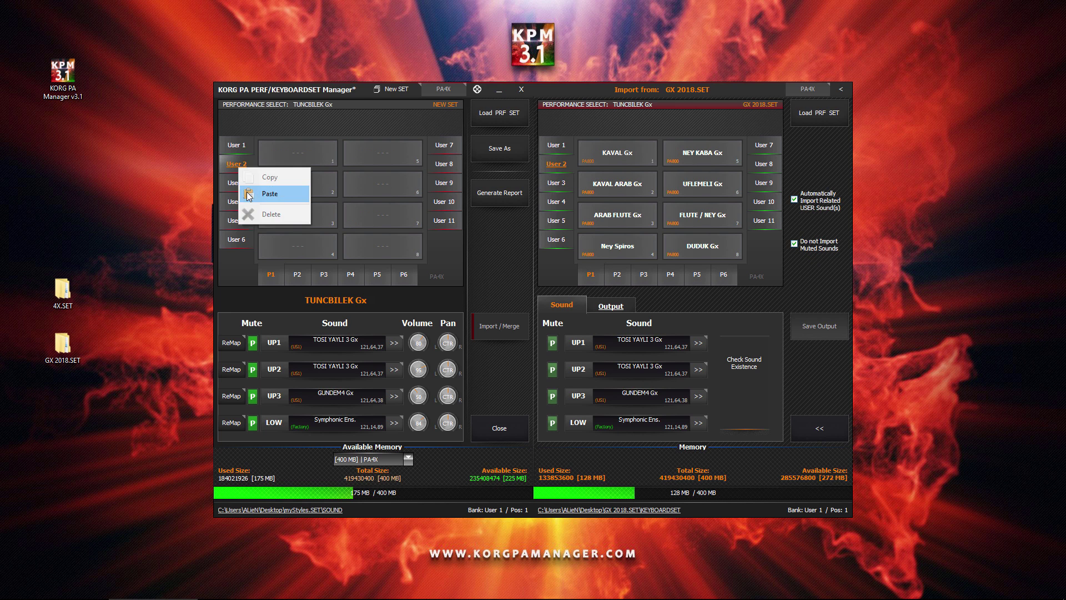
left_click(270, 194)
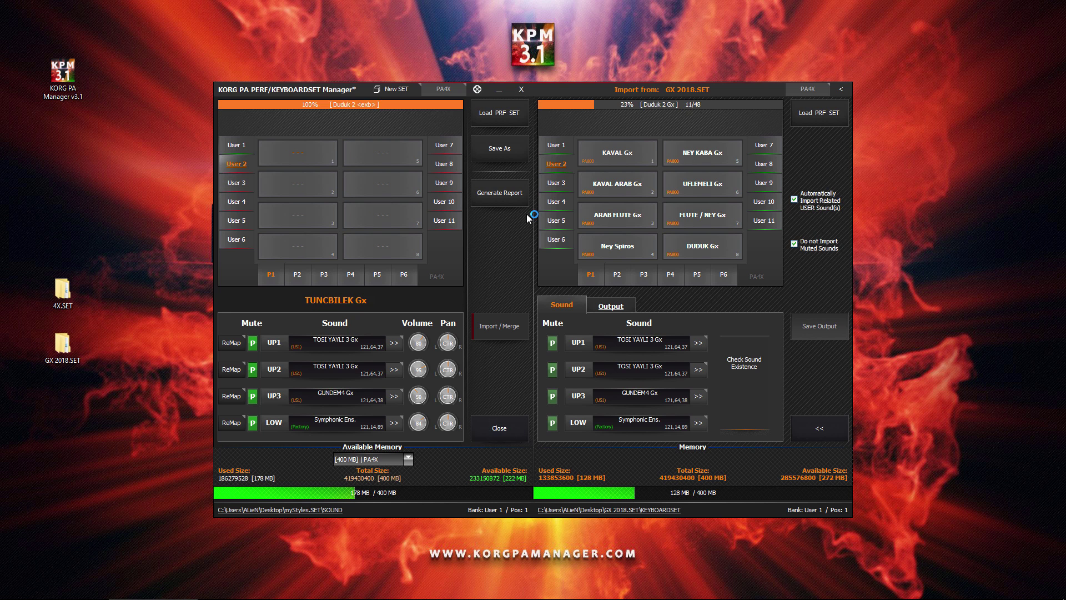
left_click(556, 182)
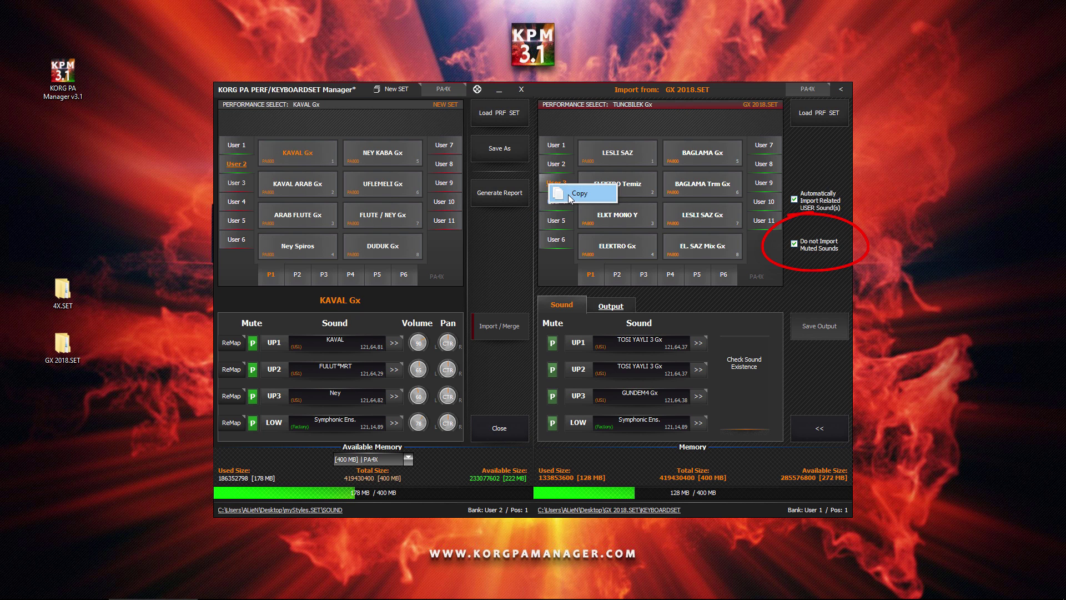
right_click(239, 190)
left_click(244, 213)
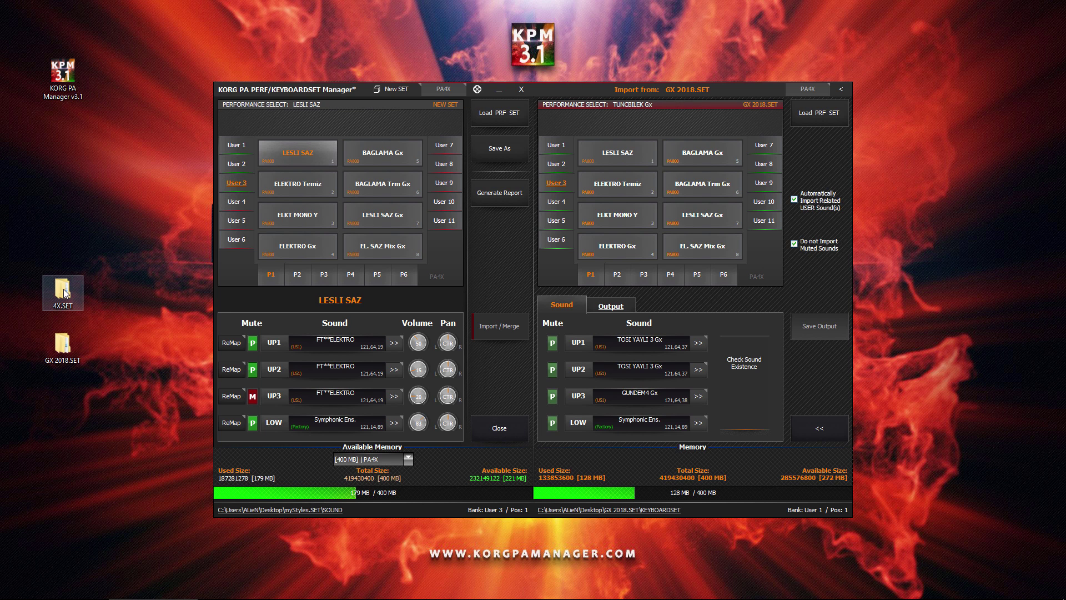
Import 4X.SET and paste its User 1 performances into the new SET's User 4 bank
mouse_move(65, 293)
left_mouse_down()
mouse_move(560, 279)
mouse_move(558, 265)
left_mouse_up()
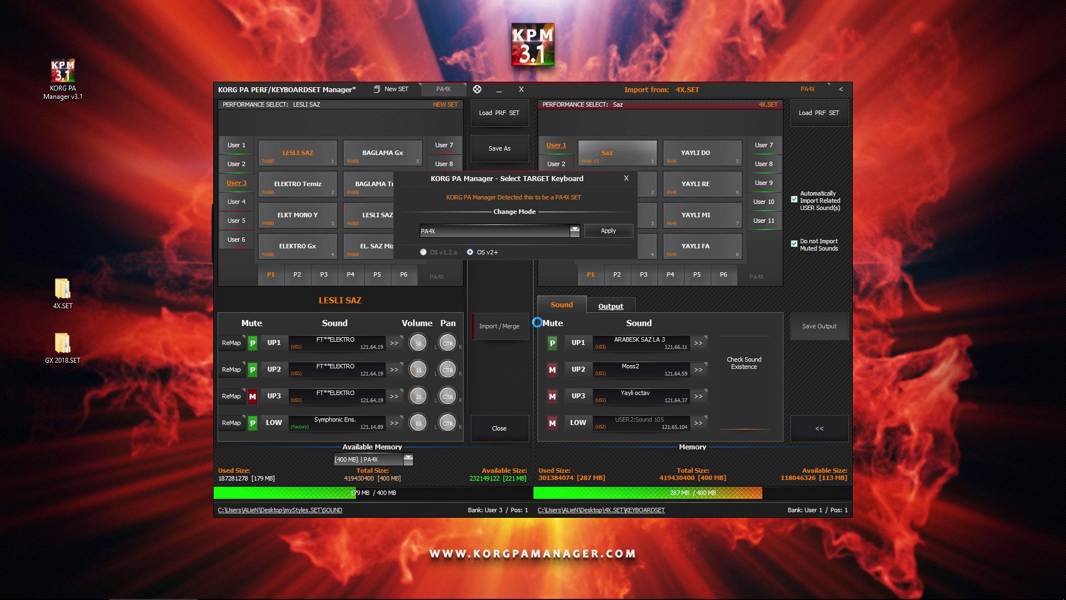
left_click(598, 228)
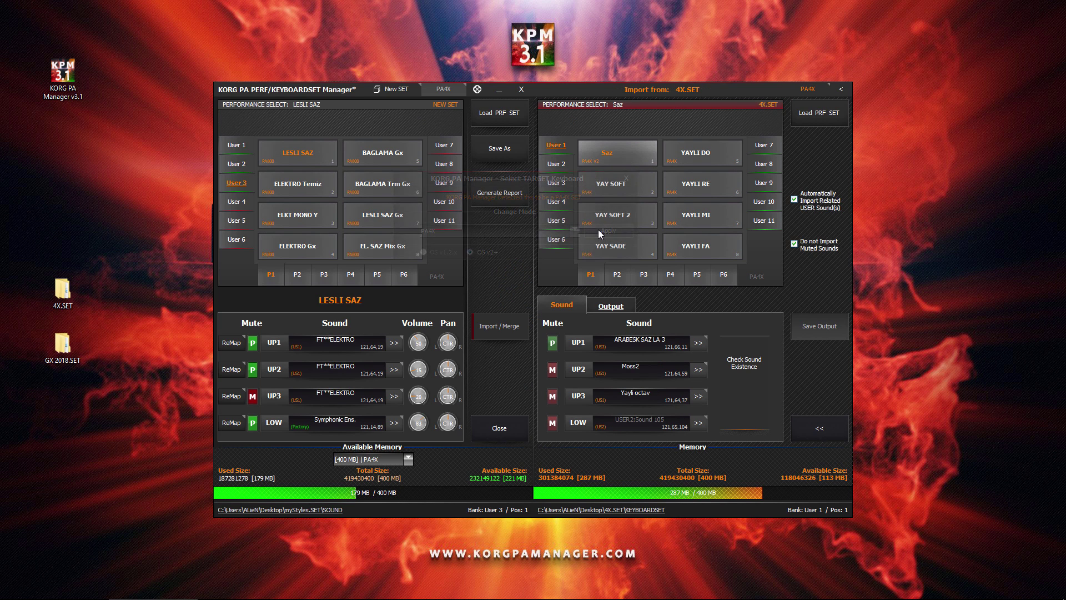
right_click(572, 154)
left_click(588, 157)
left_click(236, 202)
right_click(253, 202)
left_click(265, 221)
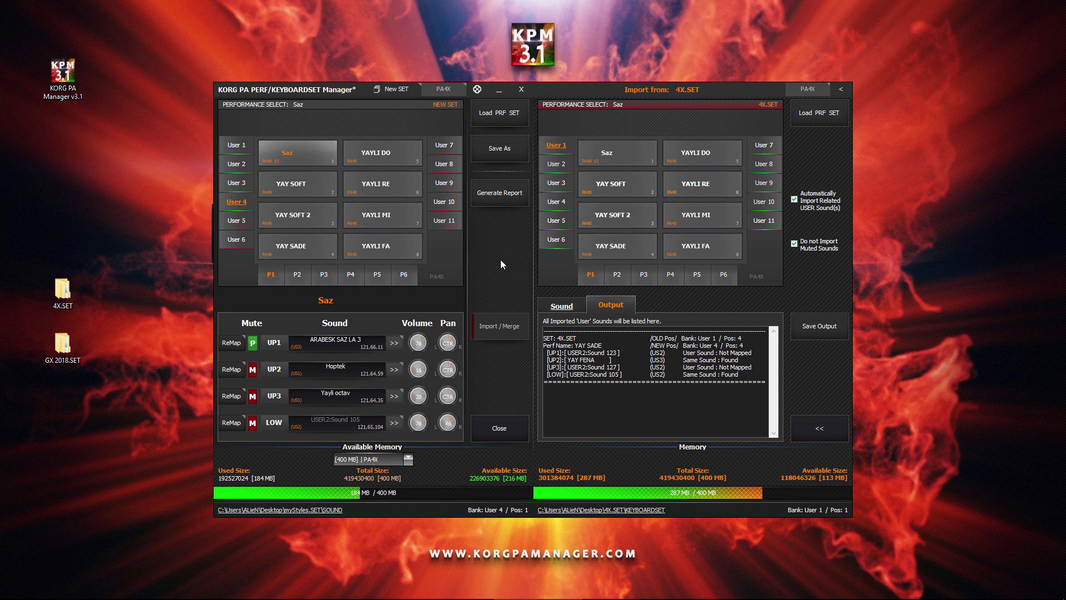
Save as myStyles_and_Perfs.SET on the desktop without the KPM_ prefix, then tidy the desktop folders
left_click(491, 154)
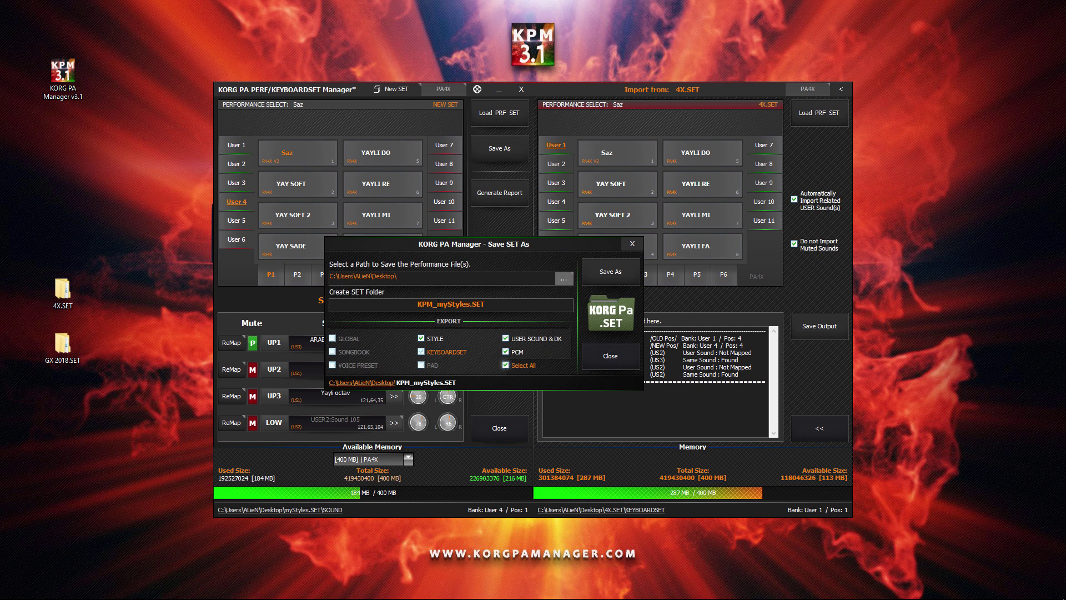
key("BackSpace")
type("_and_Perfs")
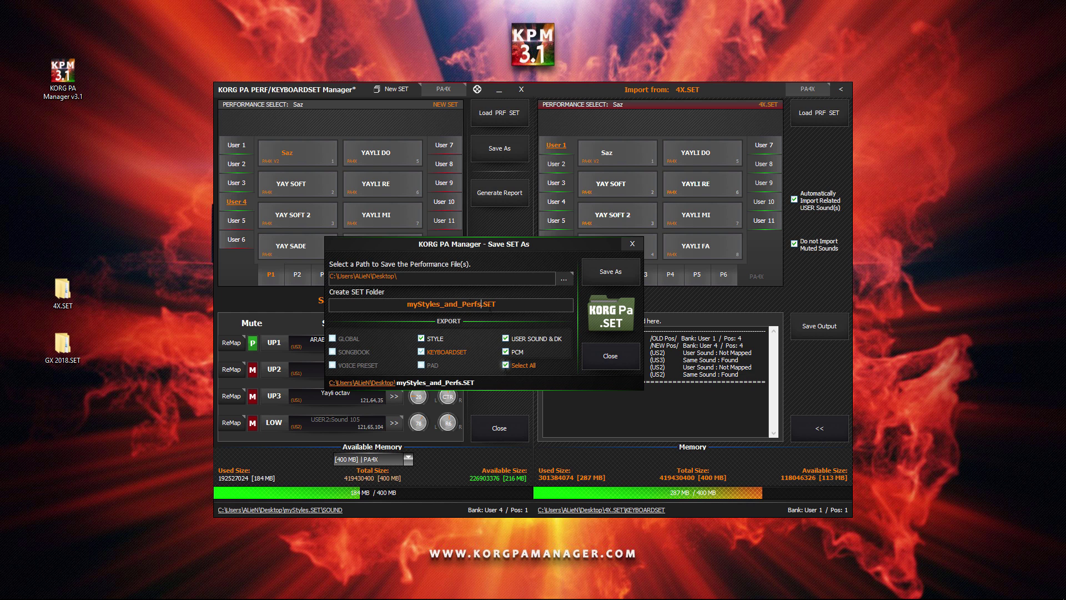
left_click(608, 275)
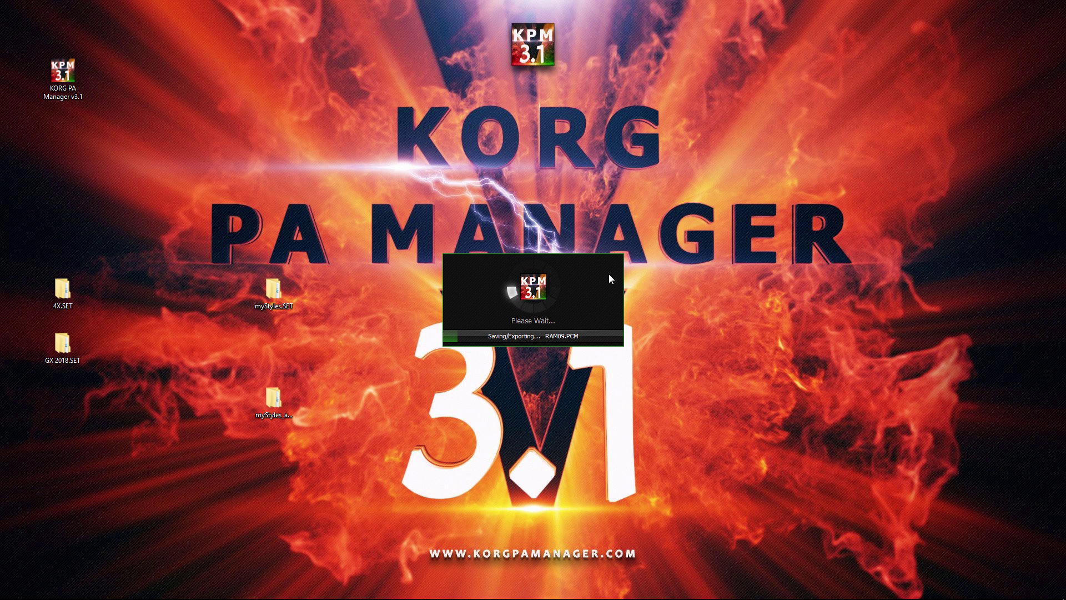
mouse_move(338, 419)
left_mouse_down()
mouse_move(269, 277)
mouse_move(185, 277)
left_mouse_up()
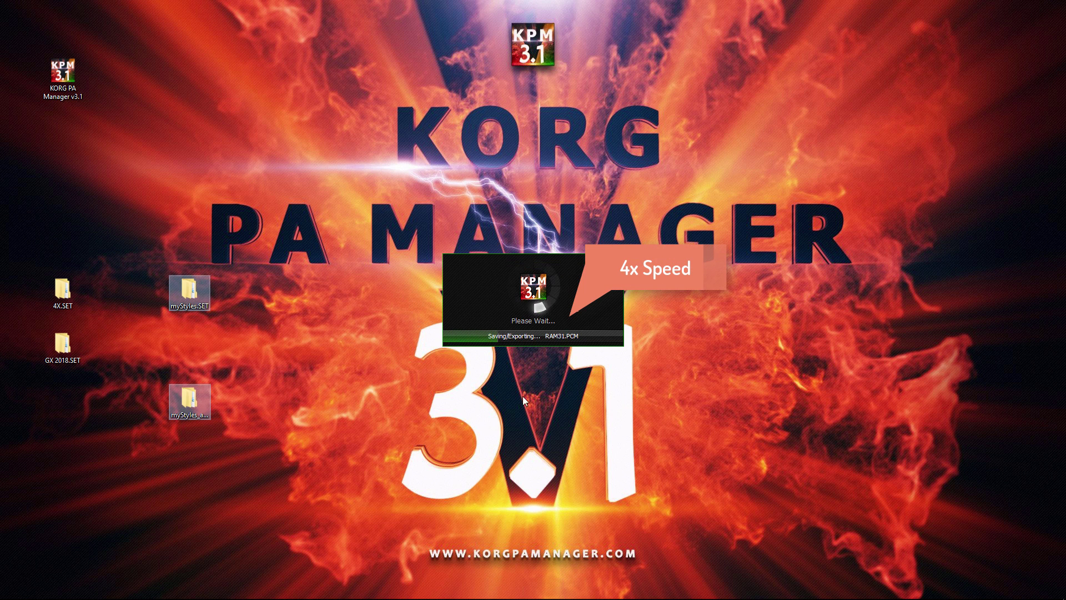
left_click(545, 395)
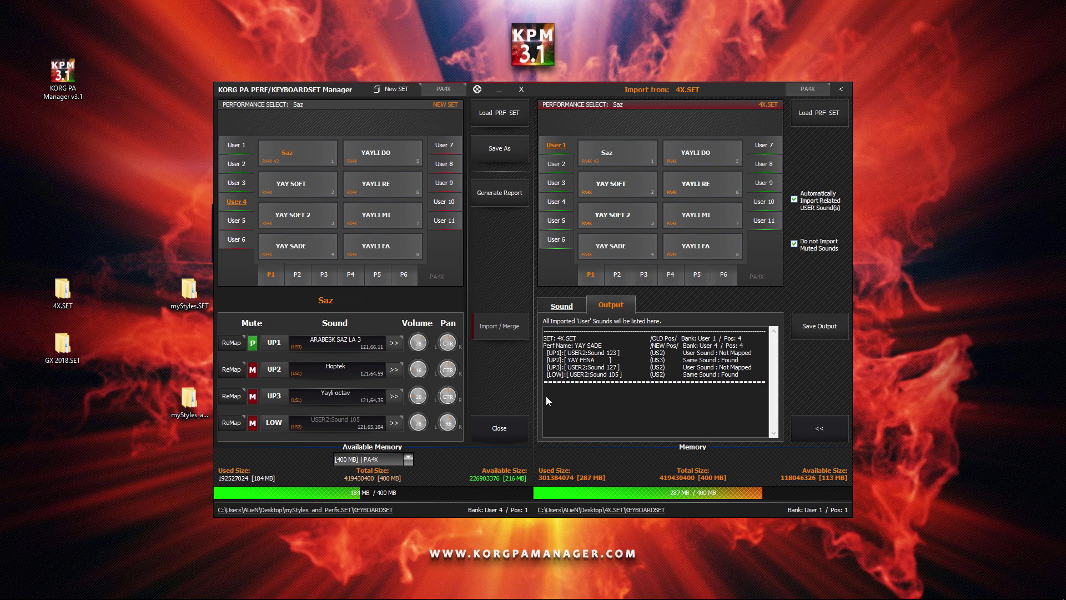
Close Performance Manager and load myStyles_and_Perfs.SET into Pad Manager, confirming the keyboard model
left_click(520, 89)
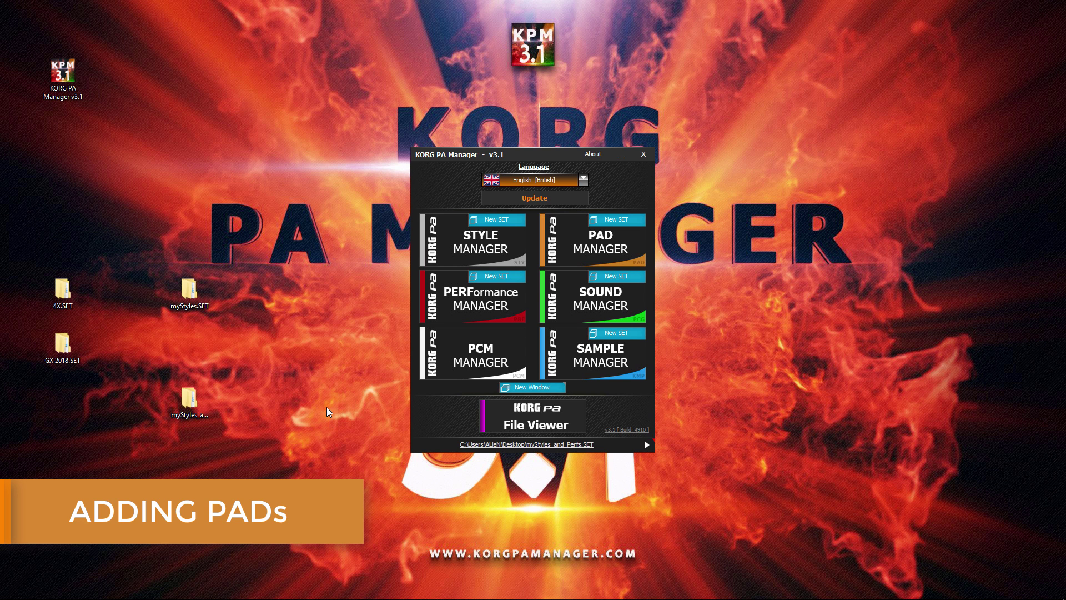
left_click(196, 406)
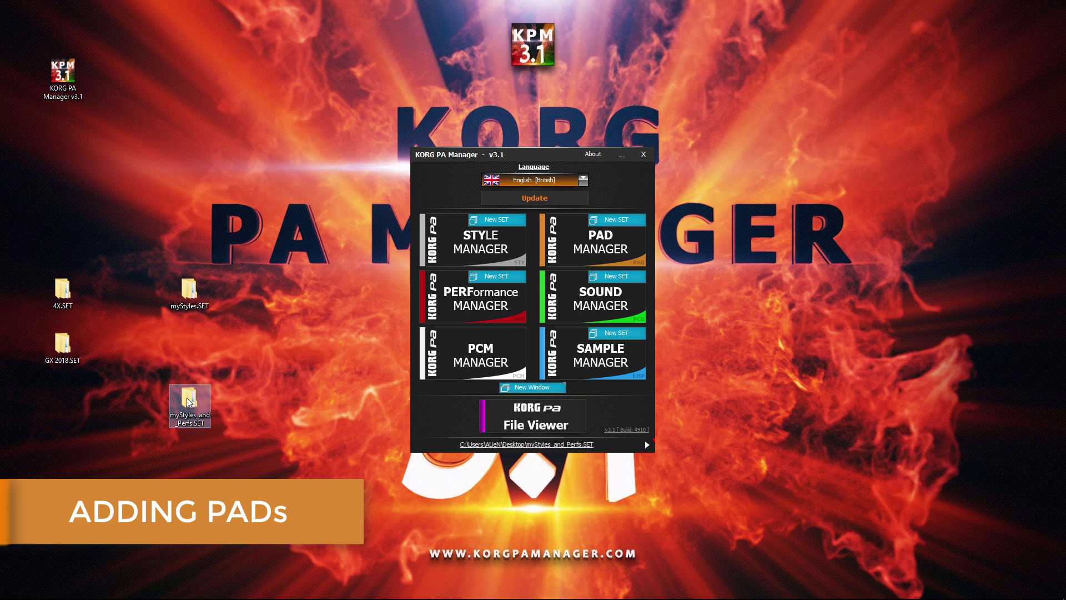
left_click_drag(189, 401, 586, 244)
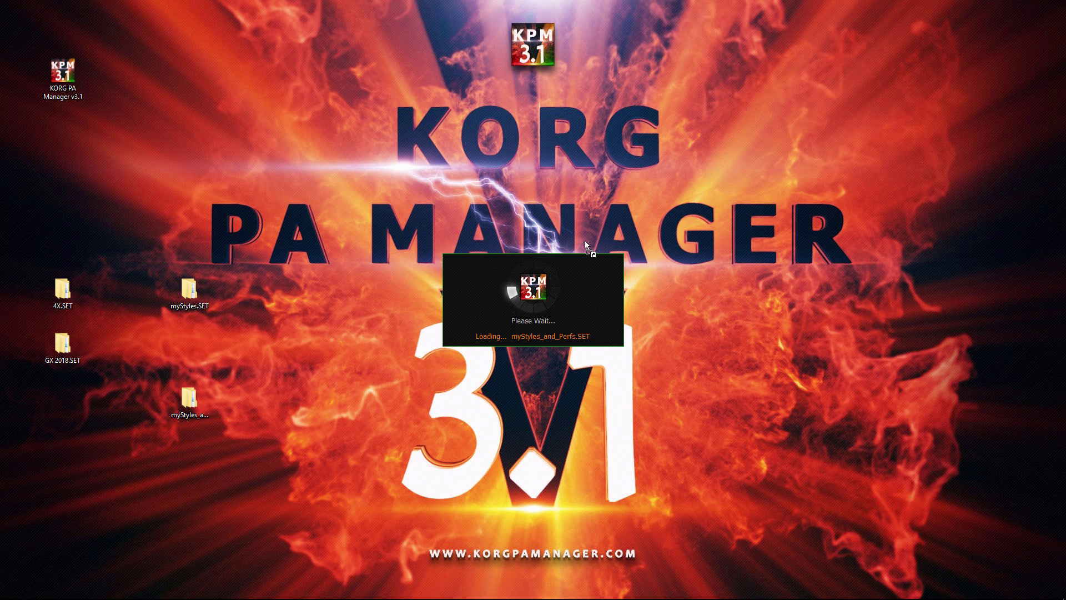
left_click(781, 229)
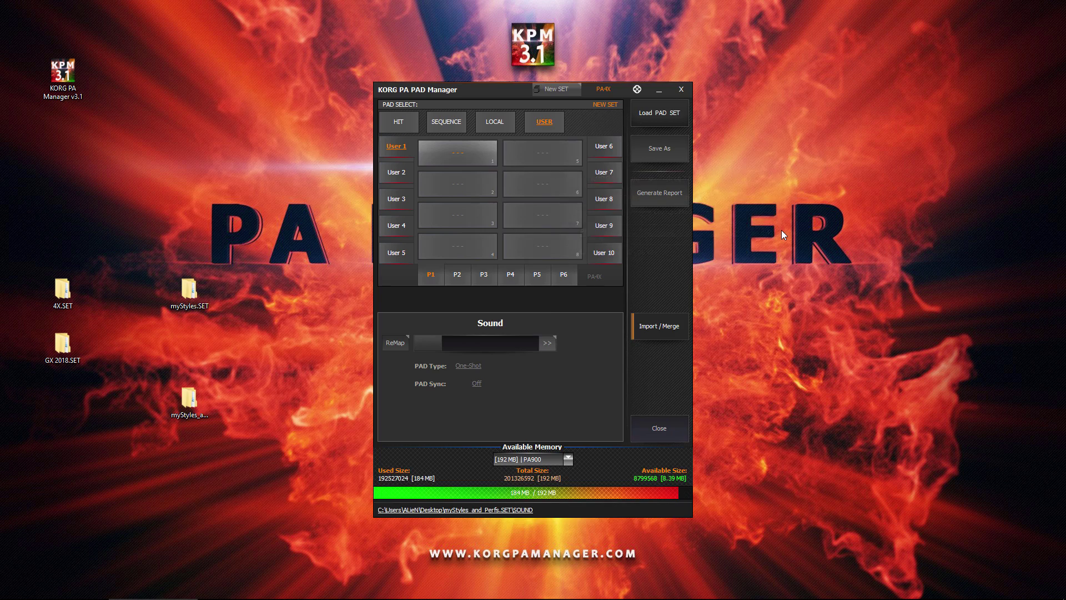
Import GX 2018.SET's pads as the Import/Merge source
left_click(591, 458)
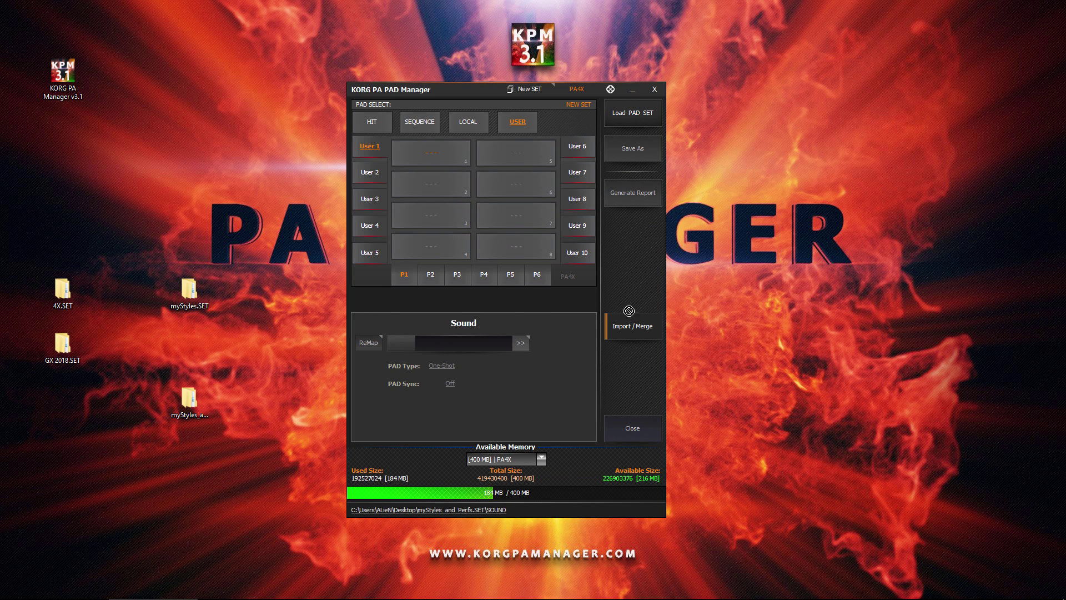
left_click(630, 326)
left_click(541, 460)
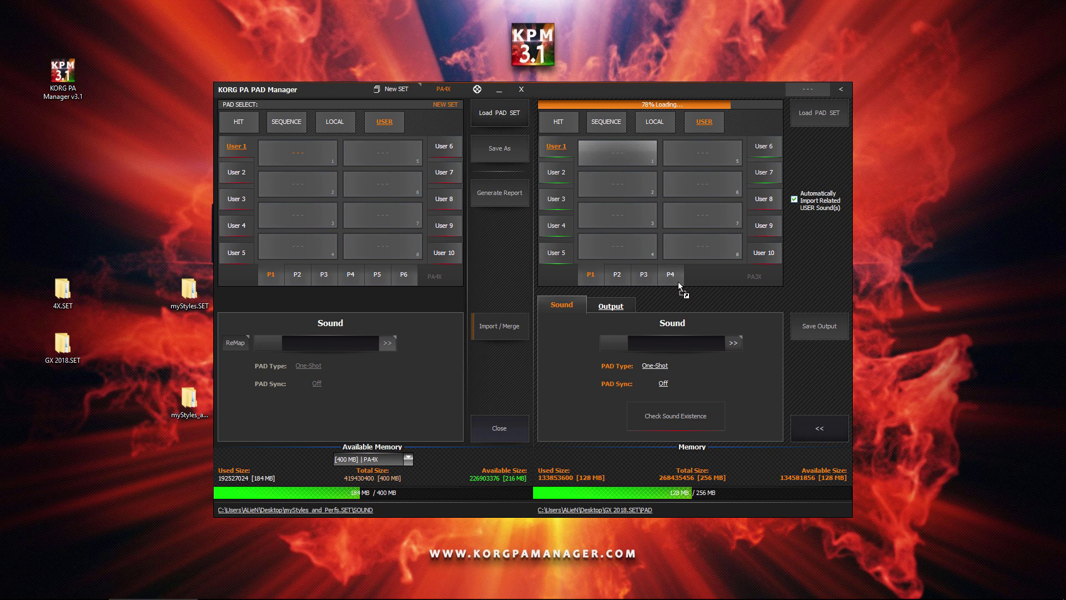
Paste GX 2018.SET's MECHKA '90 and VOLKI LOOP pads into the first two pads
left_click(609, 230)
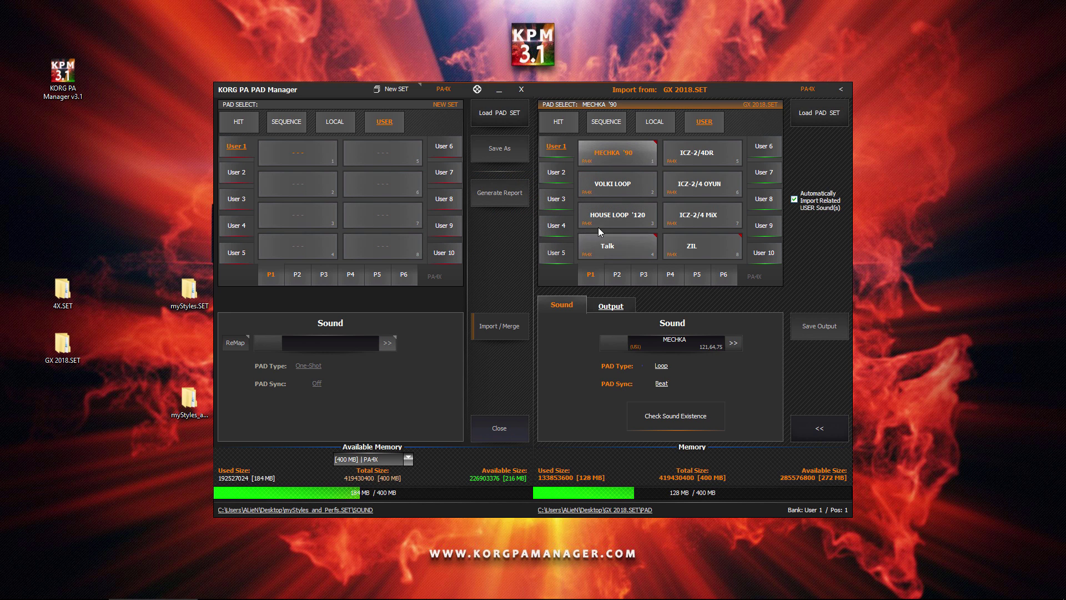
right_click(291, 156)
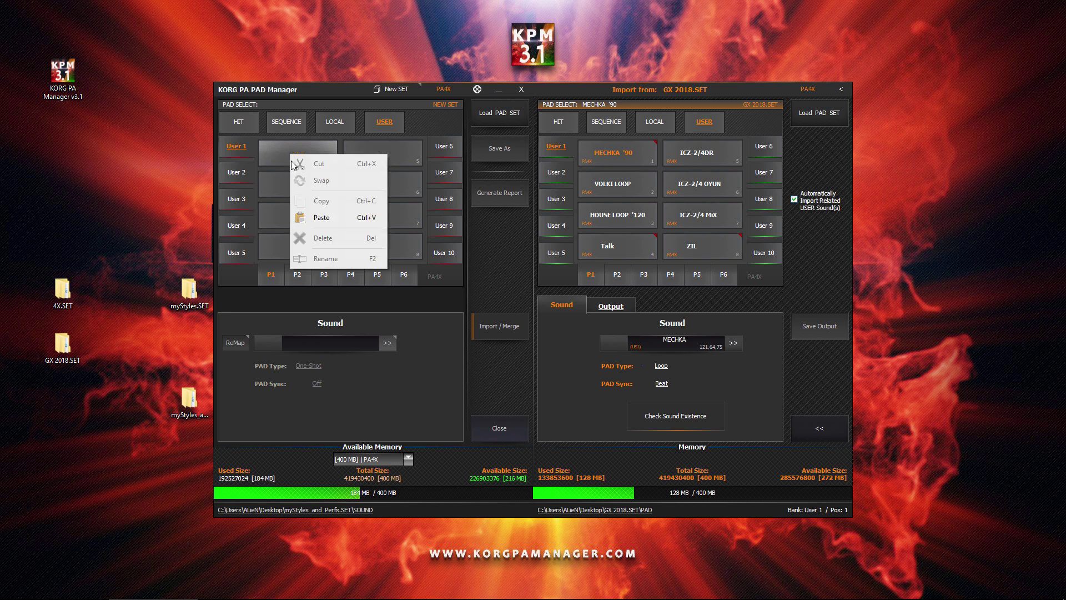
left_click(315, 213)
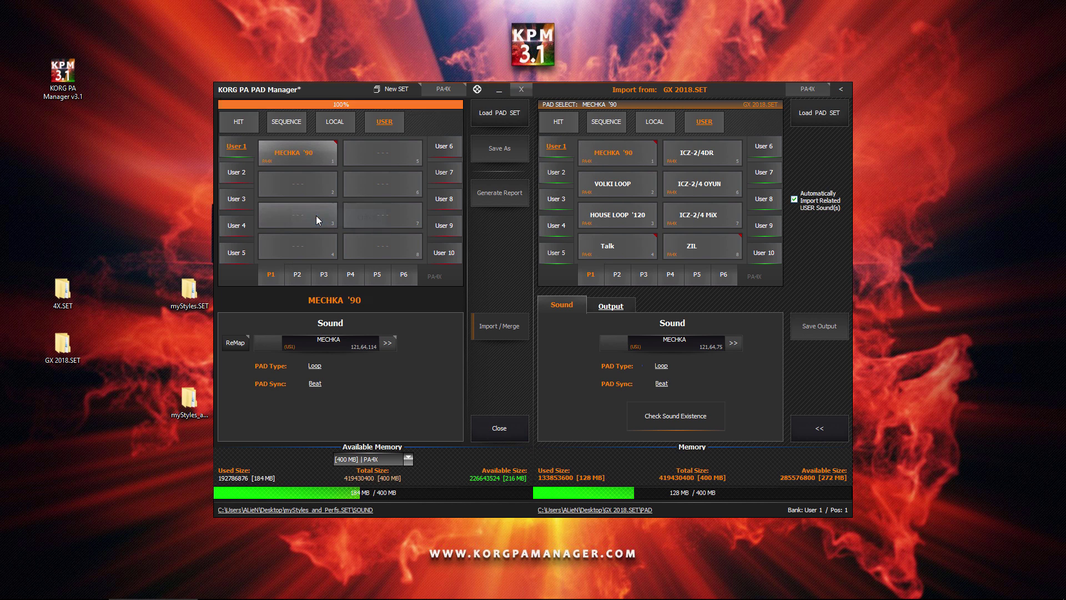
left_click(614, 188)
right_click(274, 180)
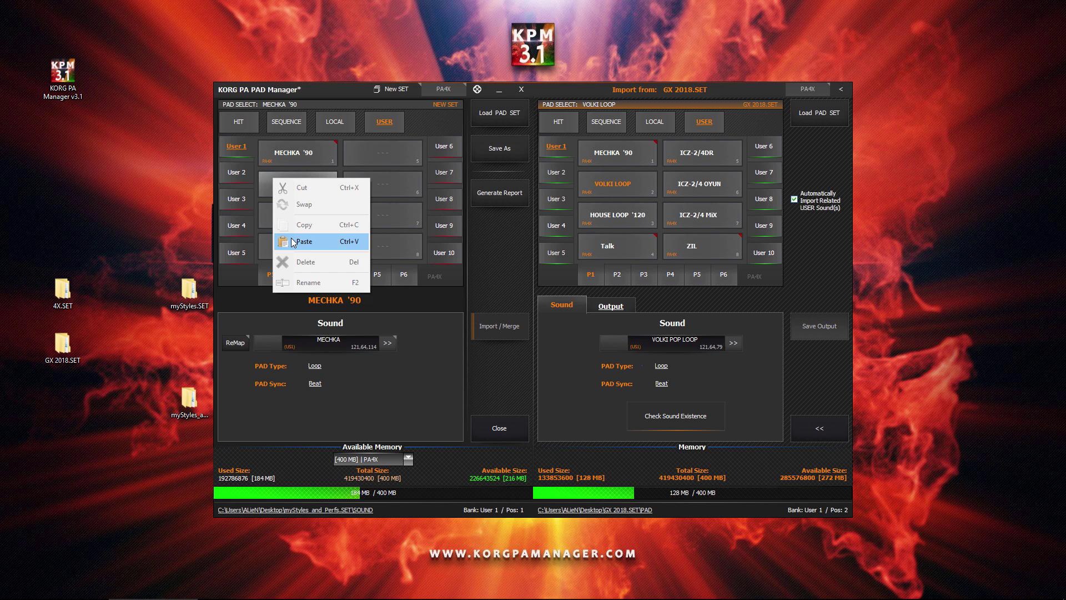
left_click(294, 242)
Replace the new SET's User 1 pad bank with GX 2018.SET's User 1 pads
right_click(555, 155)
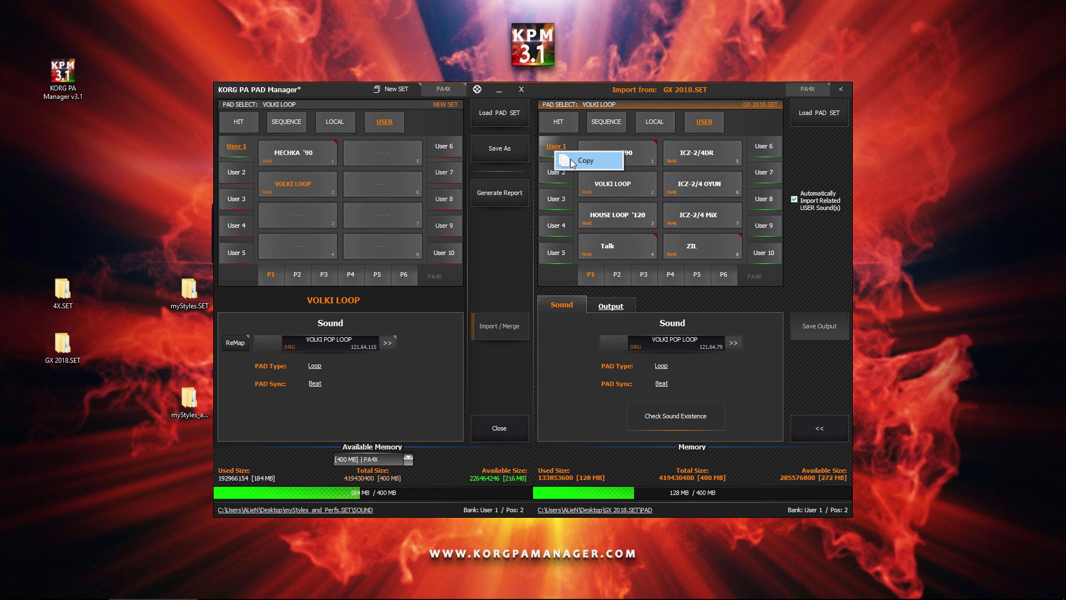
left_click(569, 161)
right_click(236, 147)
left_click(250, 174)
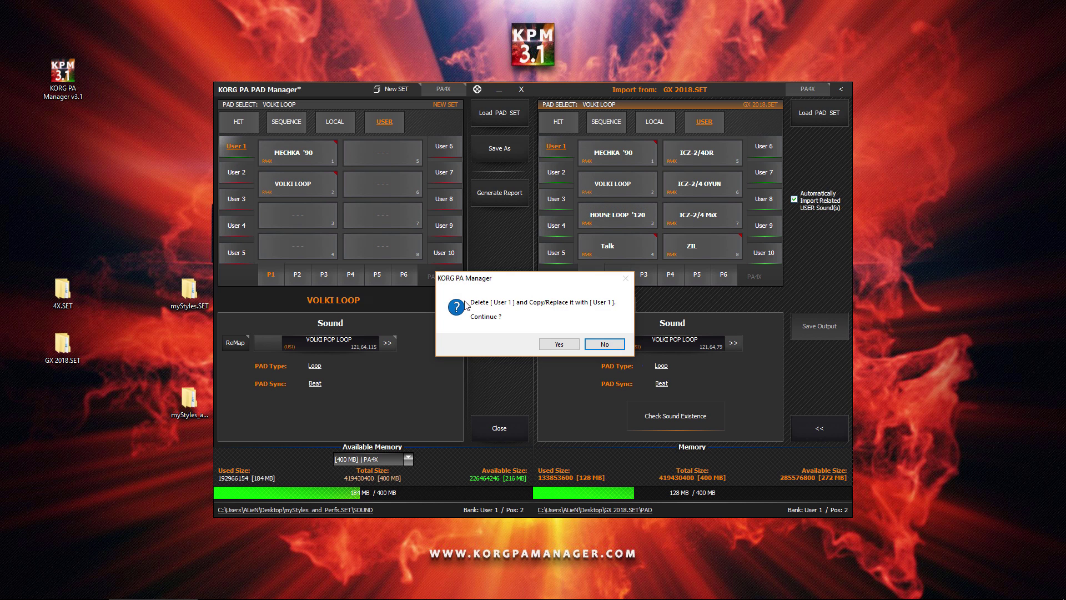
left_click(558, 344)
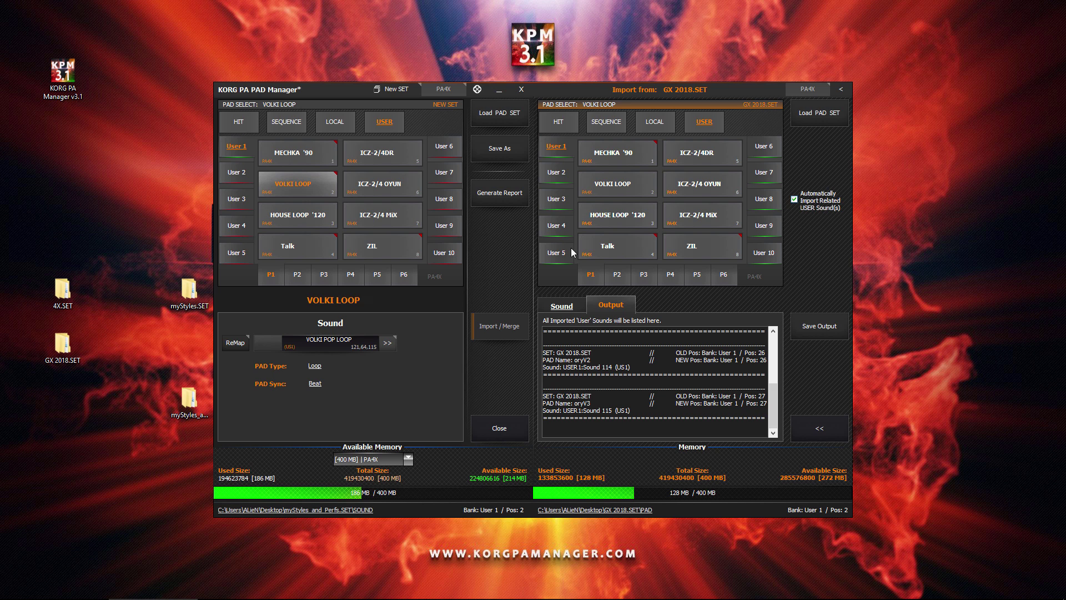
Copy GX 2018.SET's User 2 and User 3 pad banks into the matching new-SET banks
left_click(541, 174)
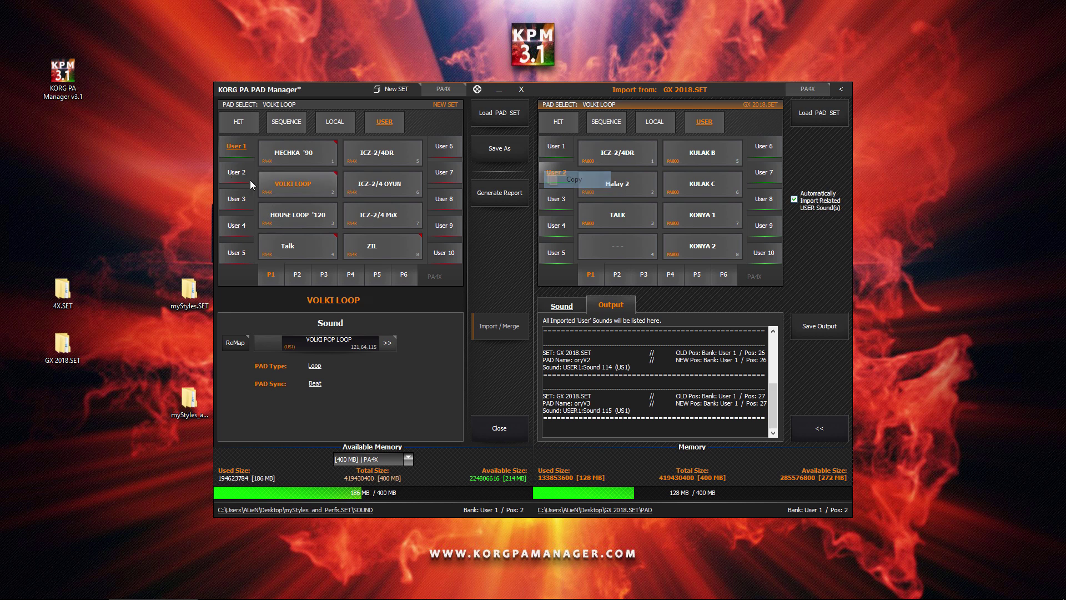
right_click(236, 173)
left_click(234, 202)
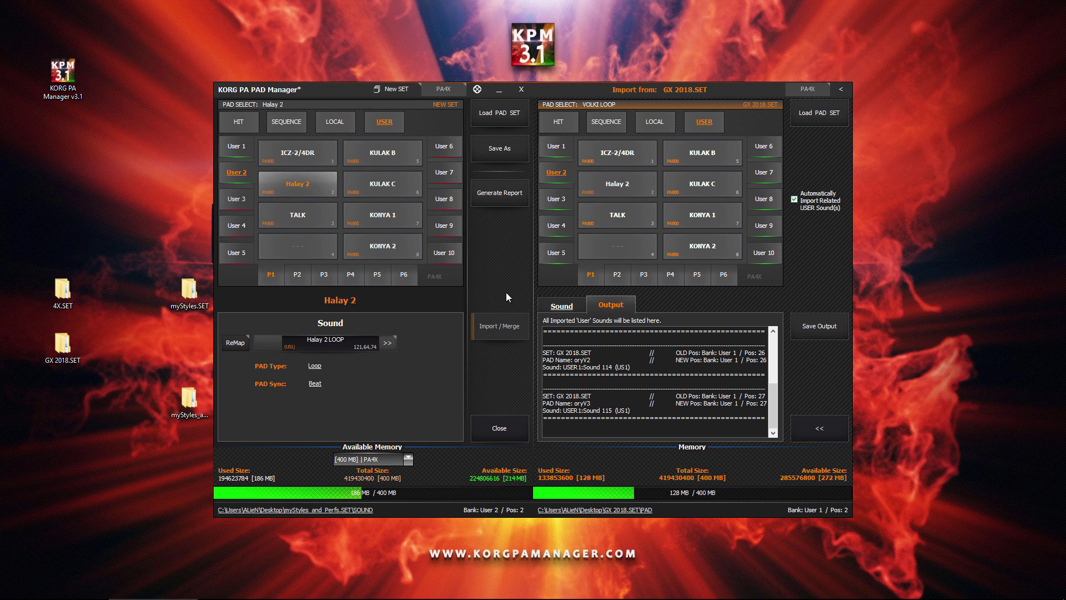
right_click(557, 200)
left_click(577, 201)
right_click(236, 199)
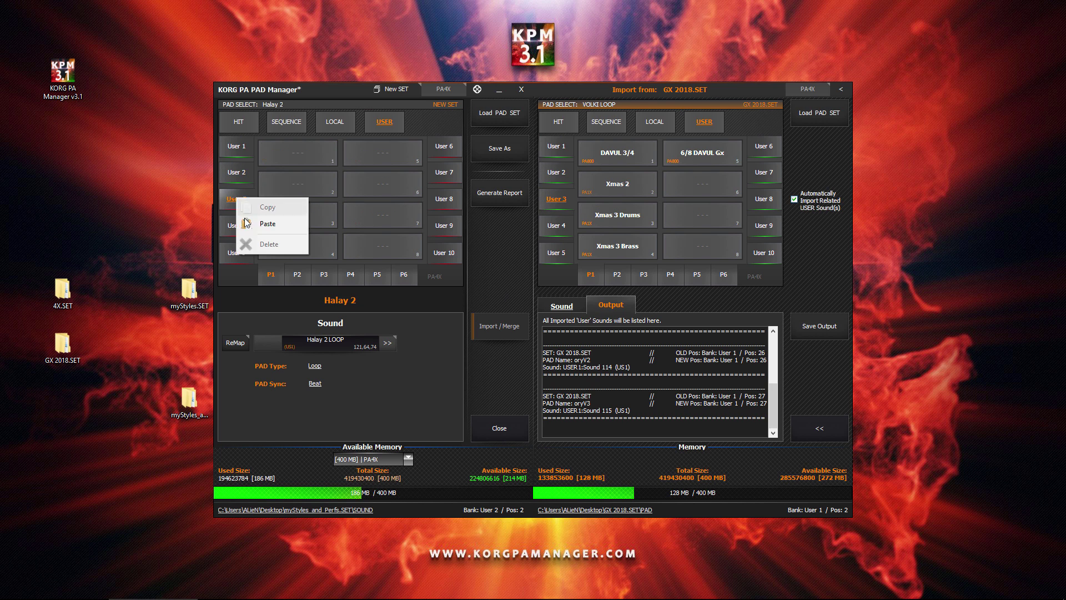
left_click(237, 226)
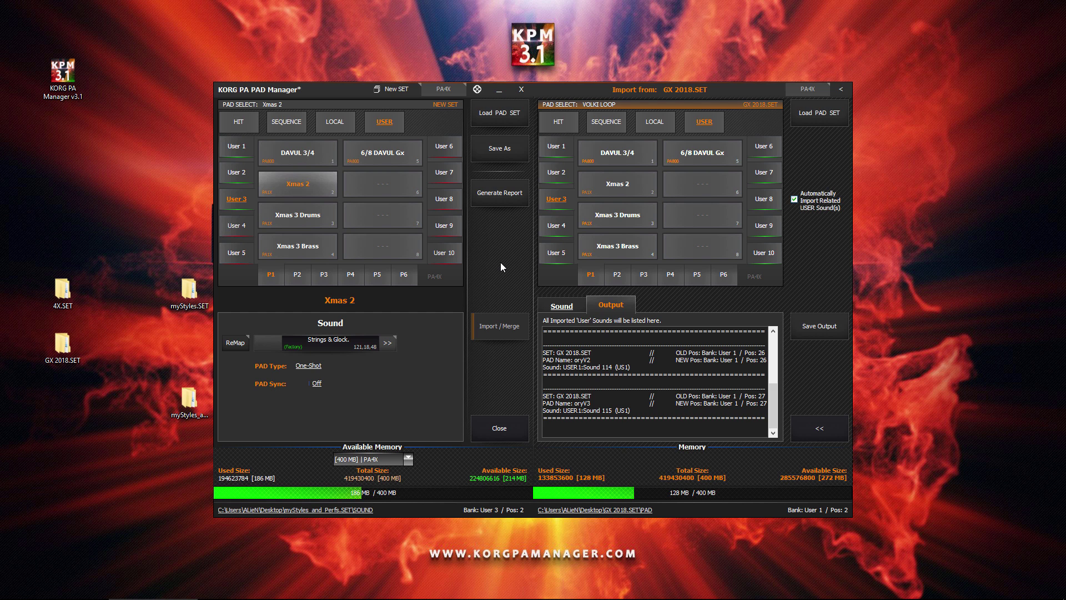
left_click(497, 160)
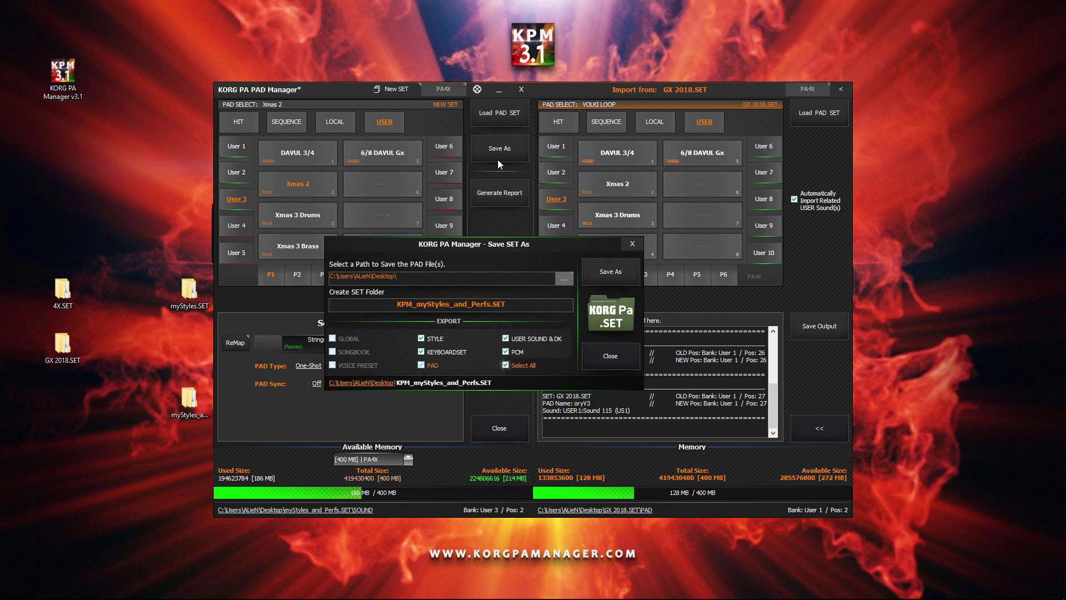
Export the pad-filled SET to the desktop as myFinalSET.SET and close Pad Manager
key("Tab")
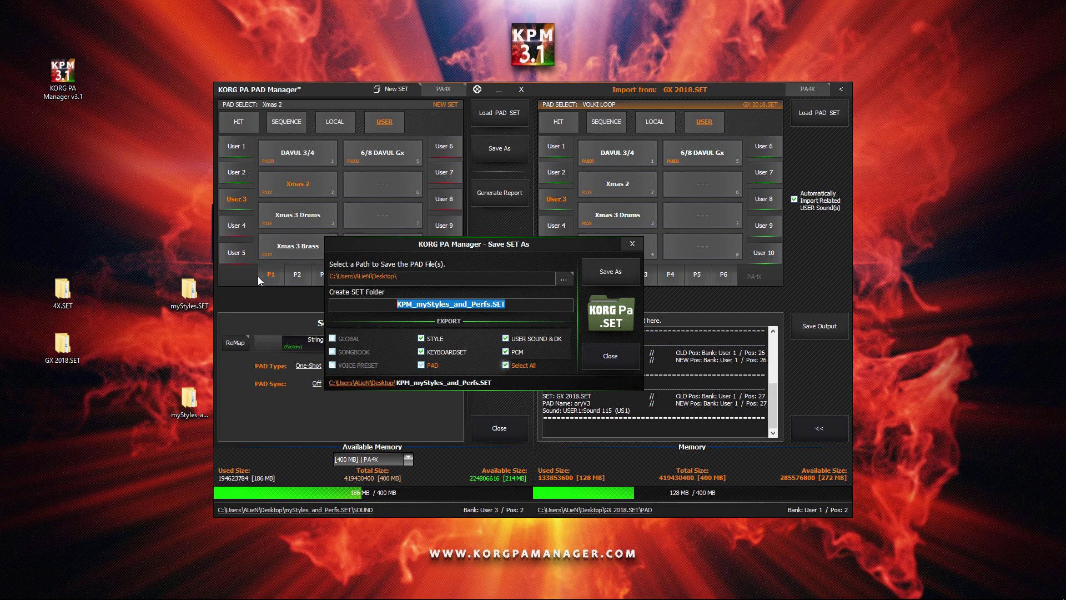
type("myFinalSet")
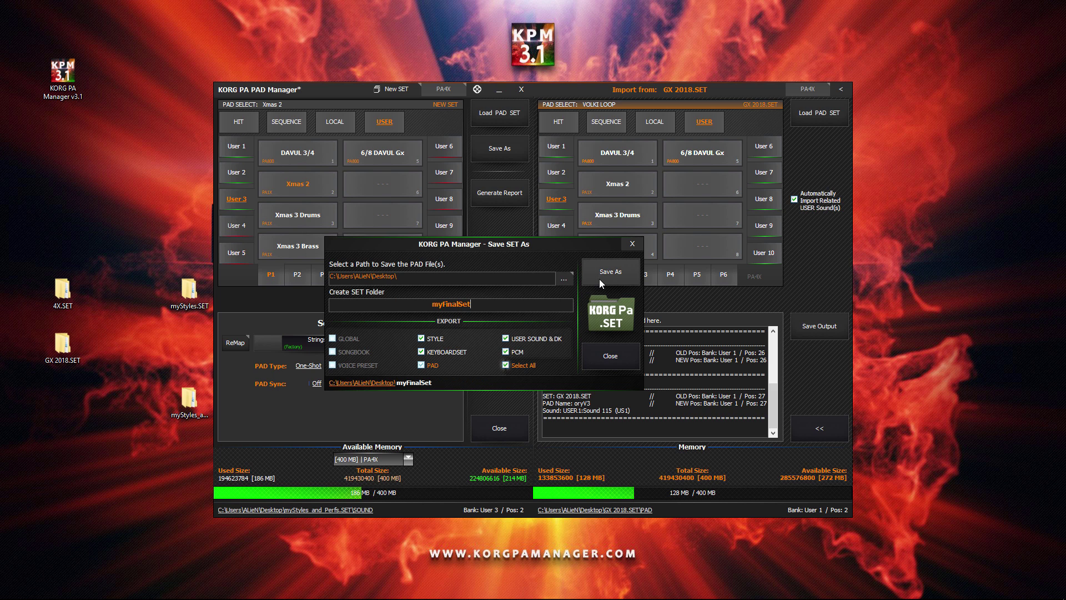
left_click(599, 281)
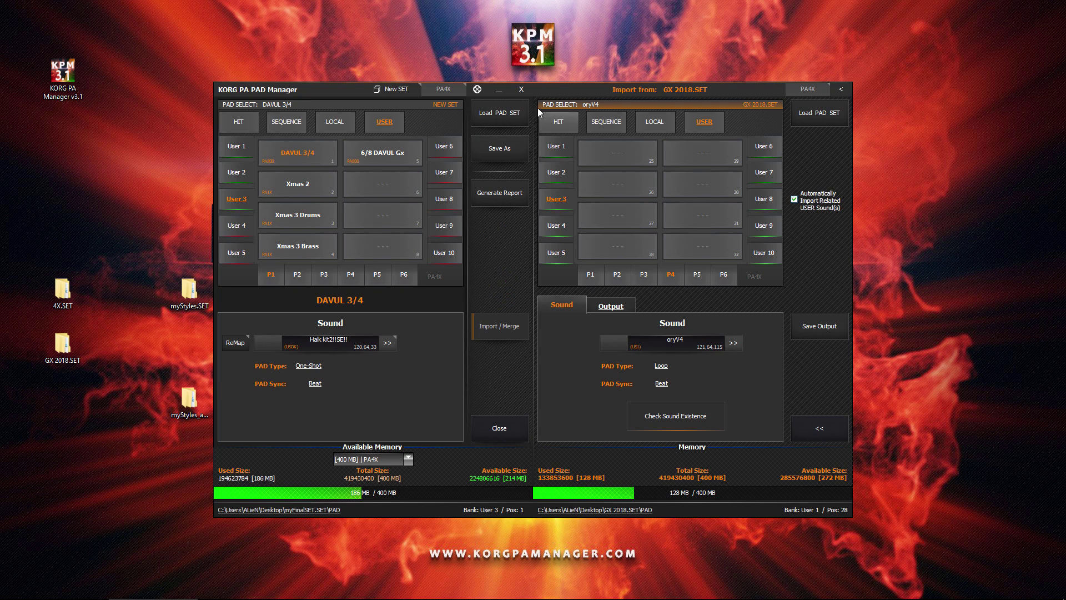
left_click(521, 89)
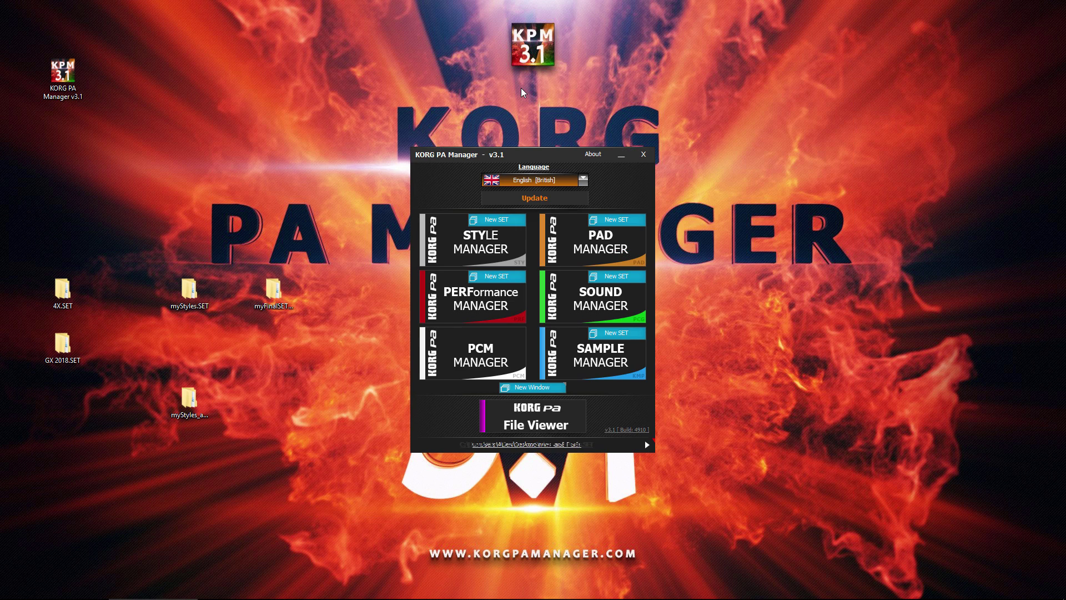
Inspect myFinalSET.SET's folders, remove the two old myStyles folders, and close KORG PA Manager
double_click(276, 302)
mouse_move(692, 306)
left_mouse_down()
mouse_move(627, 168)
mouse_move(538, 120)
mouse_move(638, 248)
left_mouse_up()
left_click(962, 84)
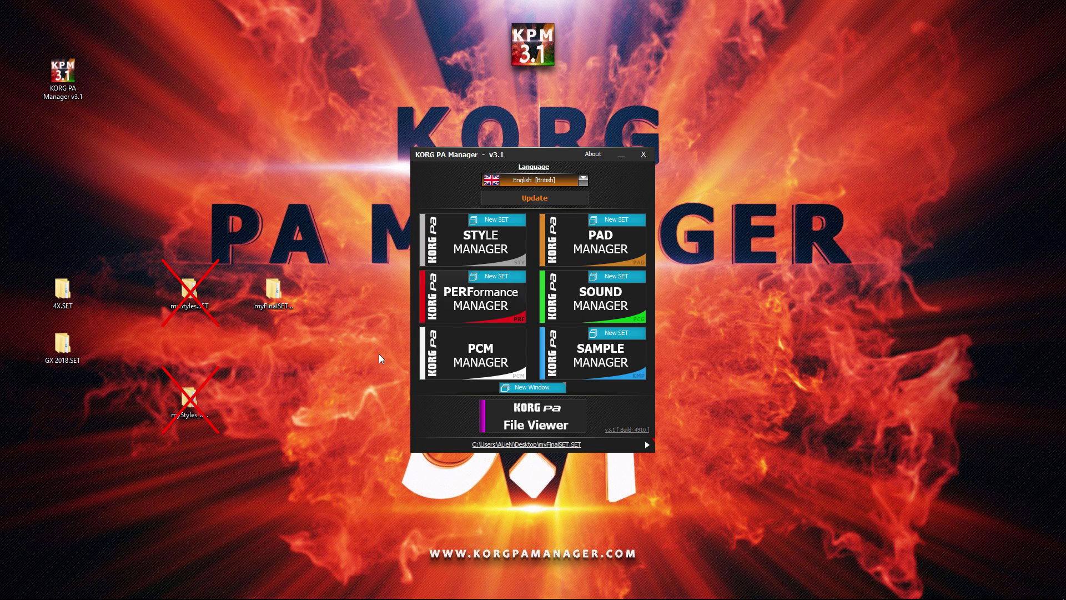
left_click_drag(214, 431, 162, 238)
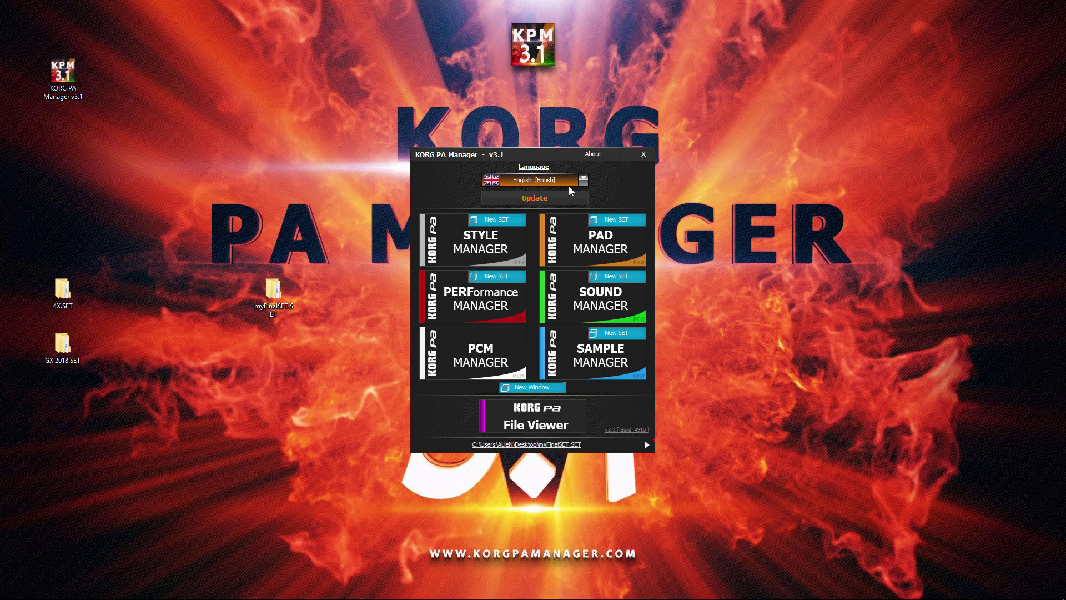
left_click(643, 155)
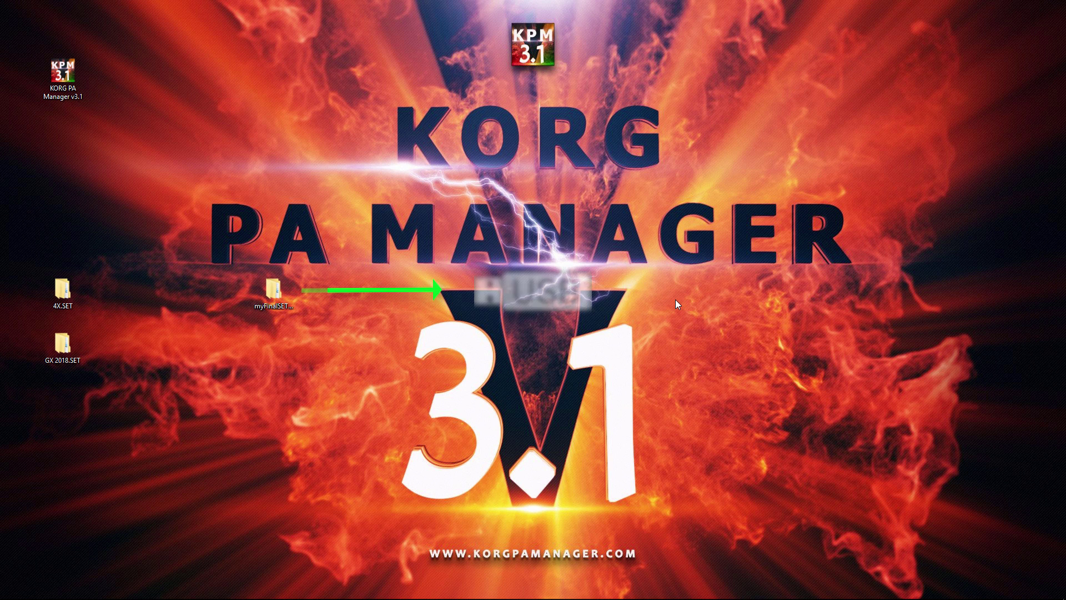